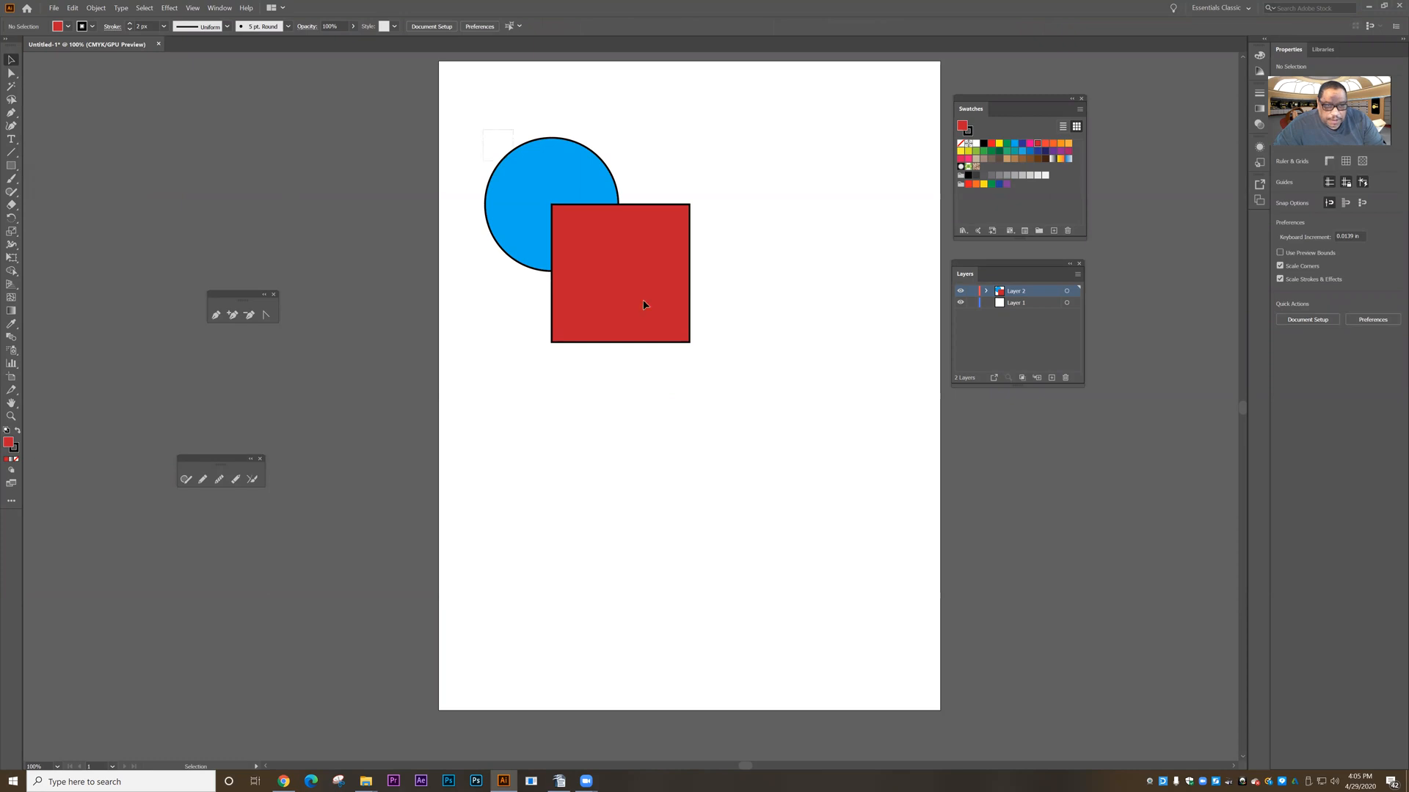
Duplicate the overlapping blue circle and red square together onto the empty canvas beside the artboard as a spare copy
drag(732, 381, 732, 382)
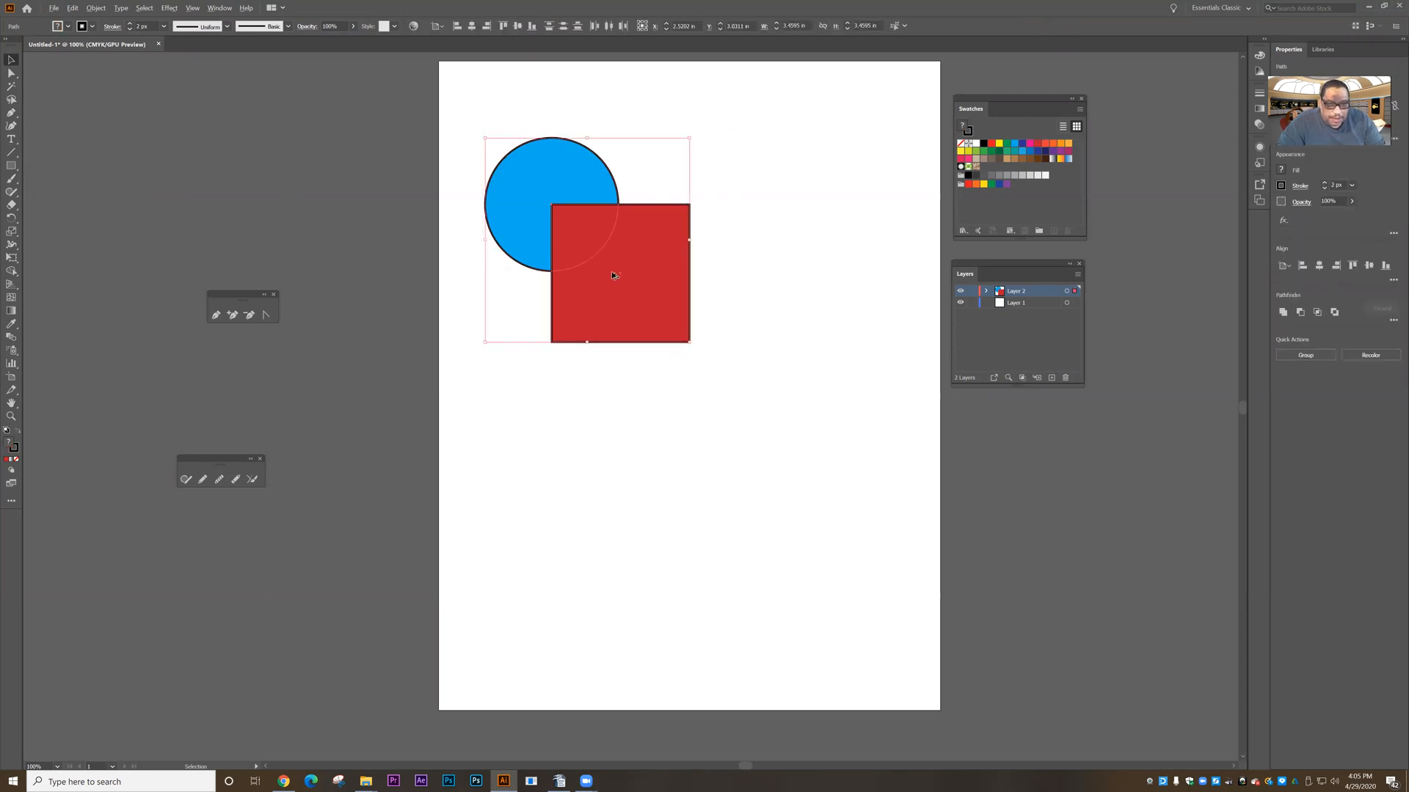
drag(626, 280, 295, 215)
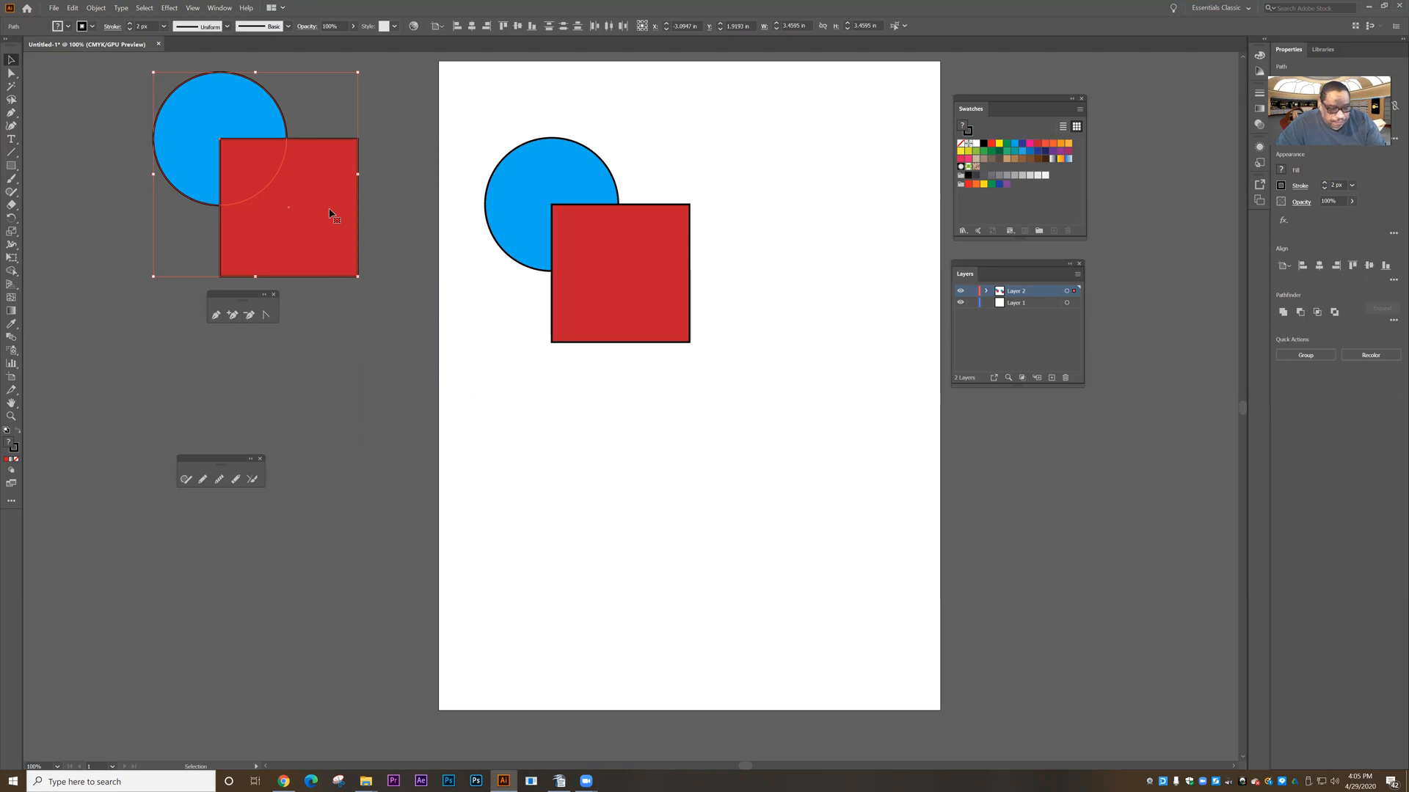
Show the Pathfinder options and place them over the artboard's empty upper-right area, clear of the shapes
click(221, 9)
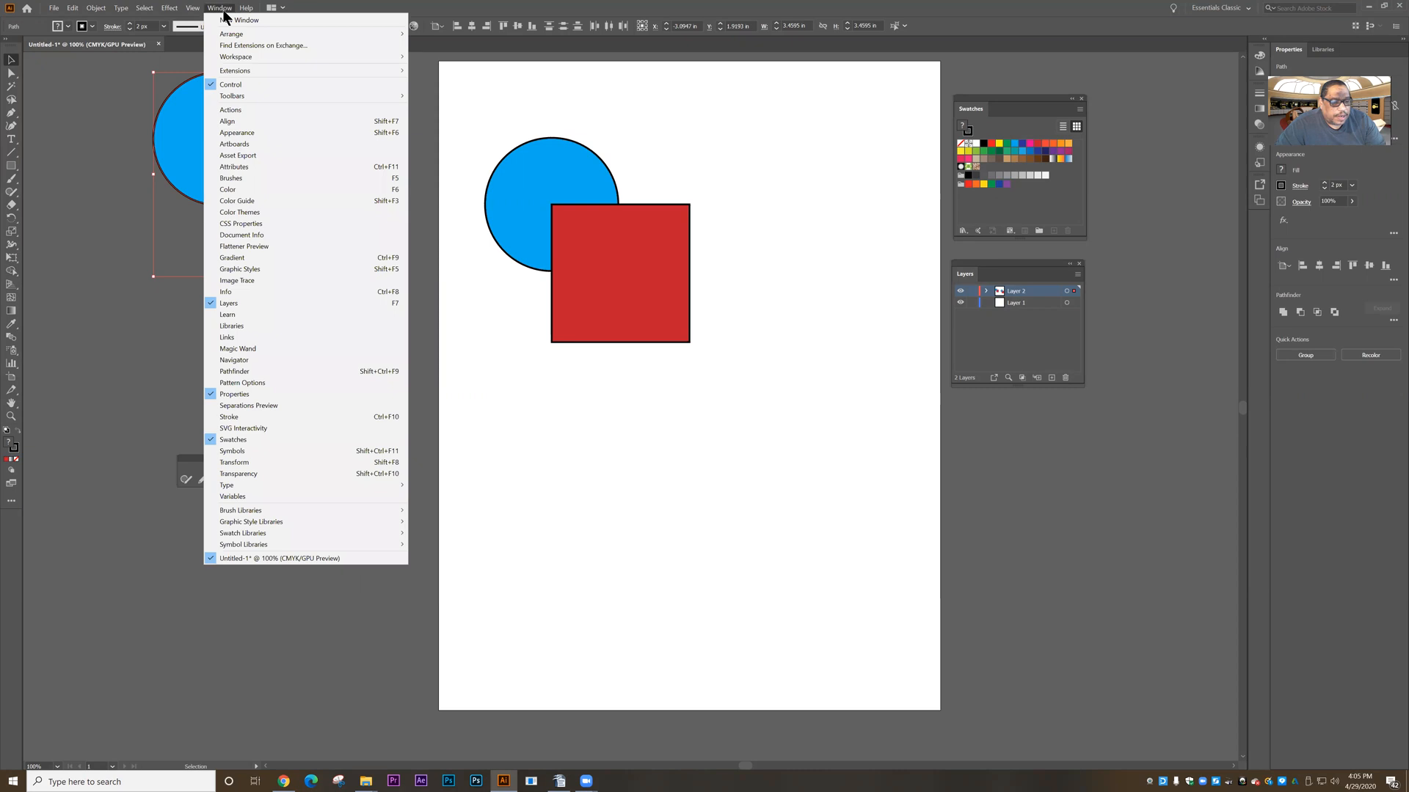
click(251, 370)
drag(439, 65, 822, 117)
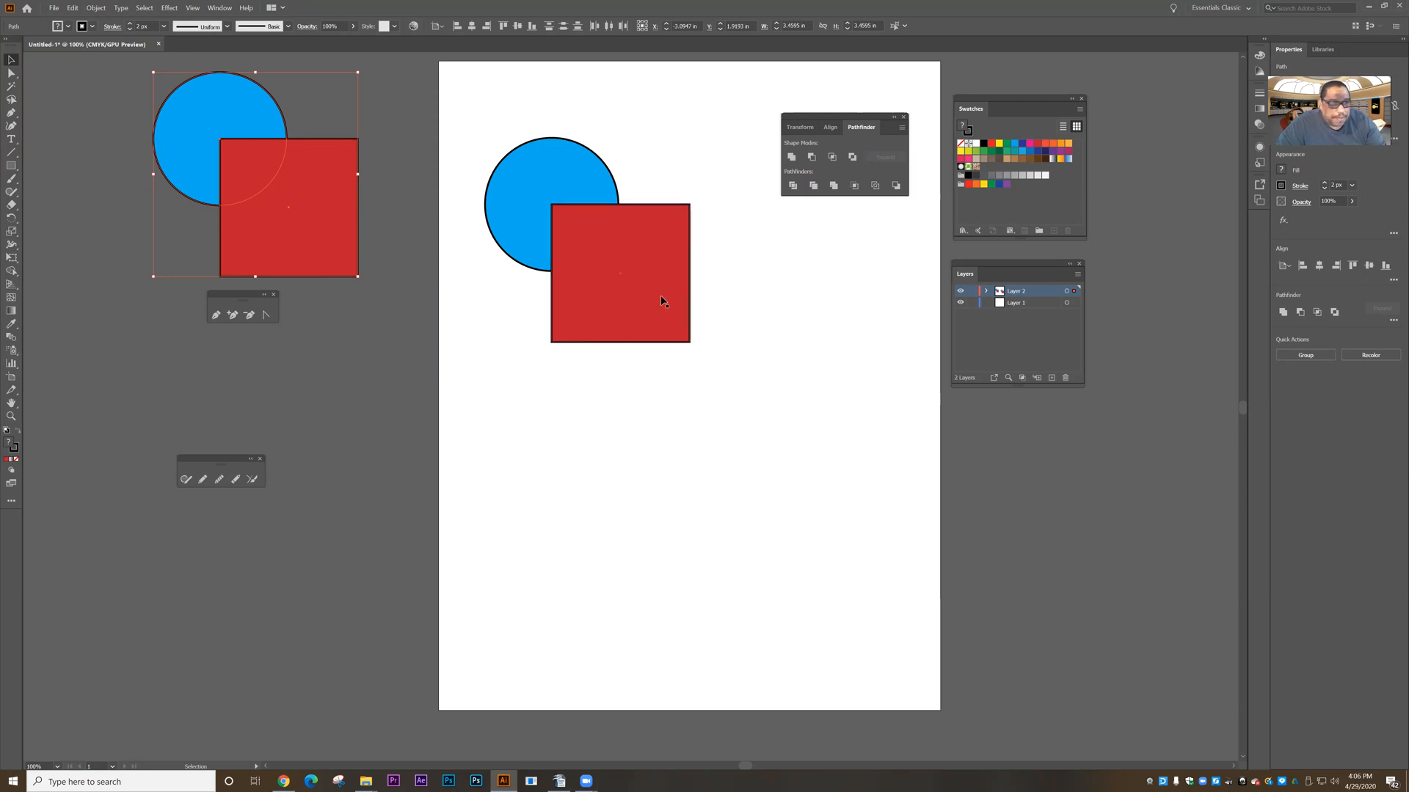
Try Unite on the artboard's blue circle and red square, and undo it
drag(461, 111, 726, 375)
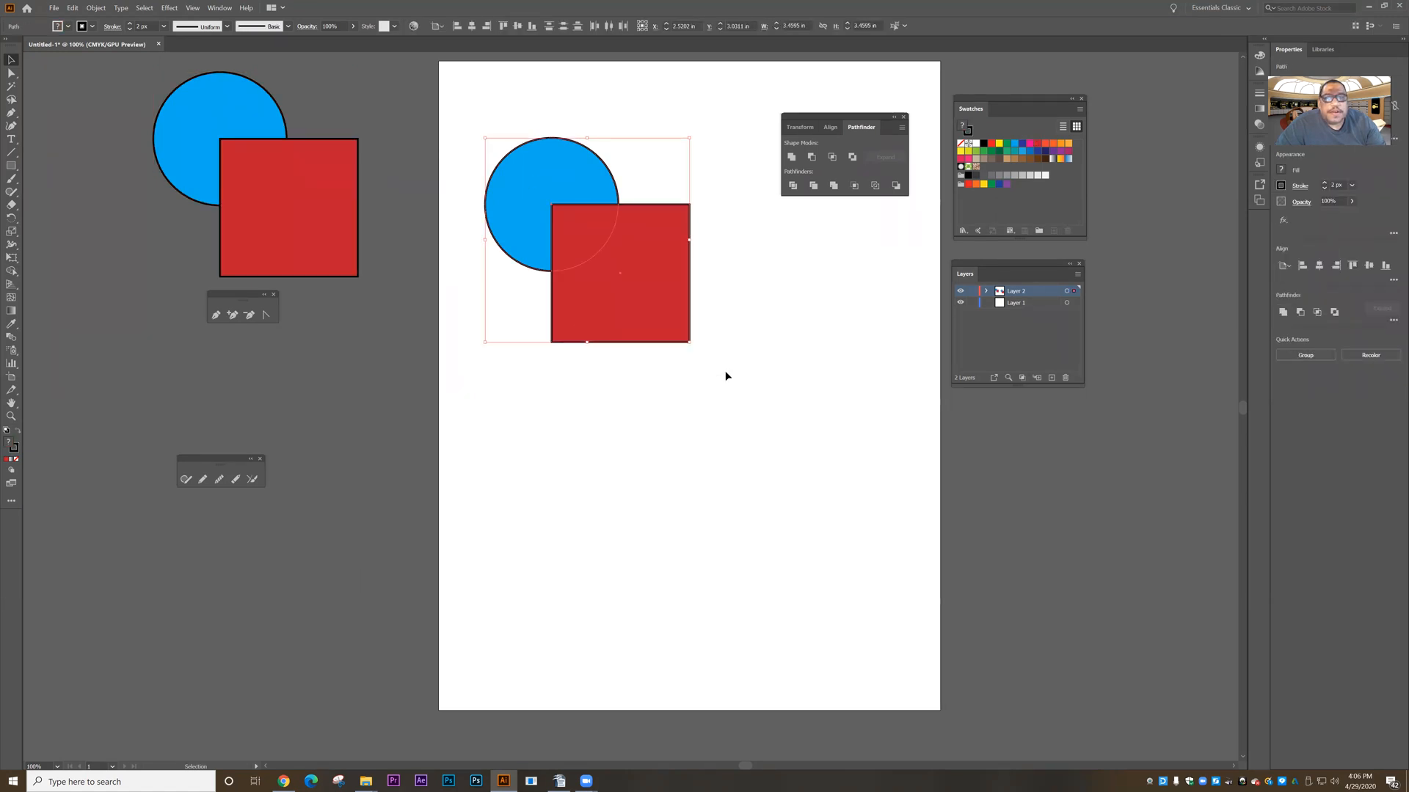
click(667, 415)
click(519, 208)
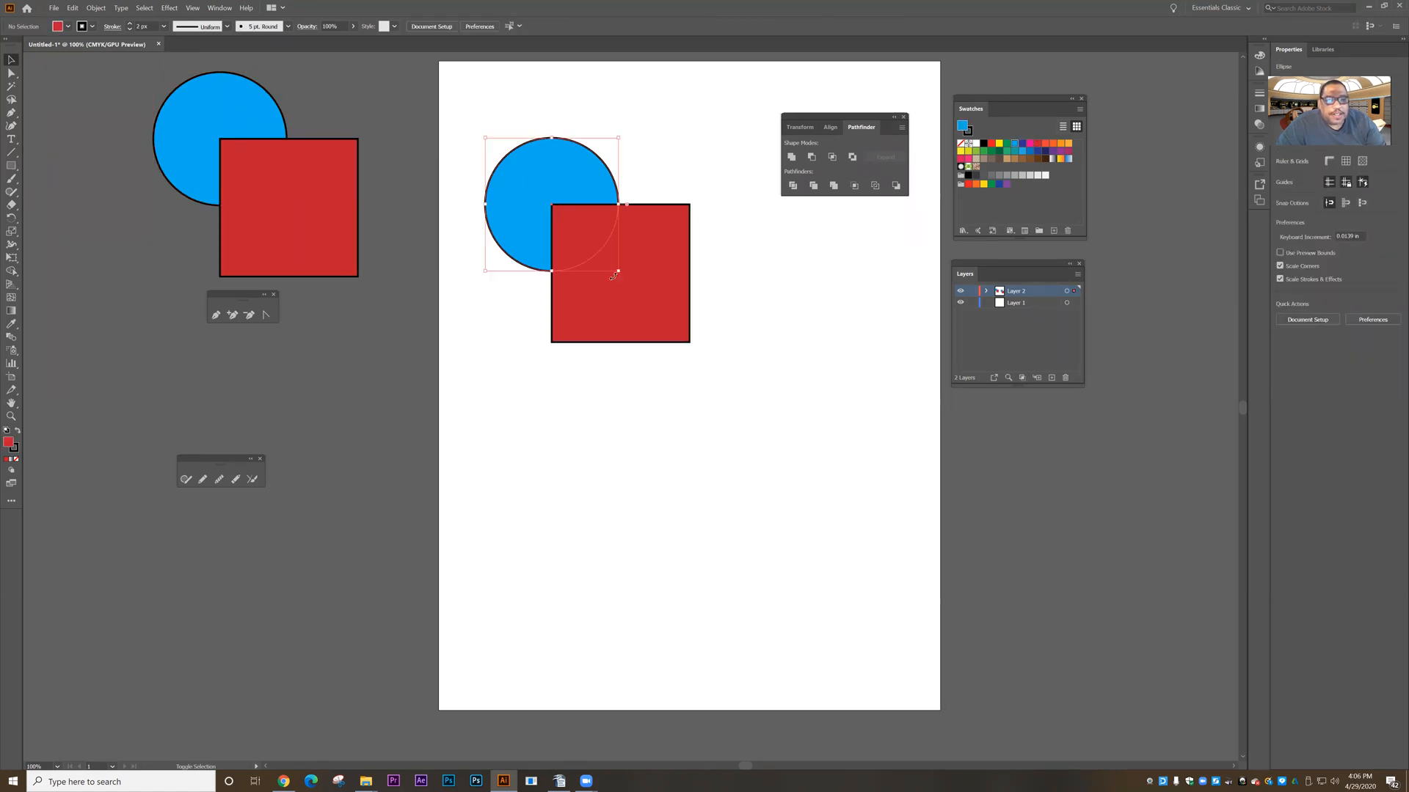
shift+click(656, 312)
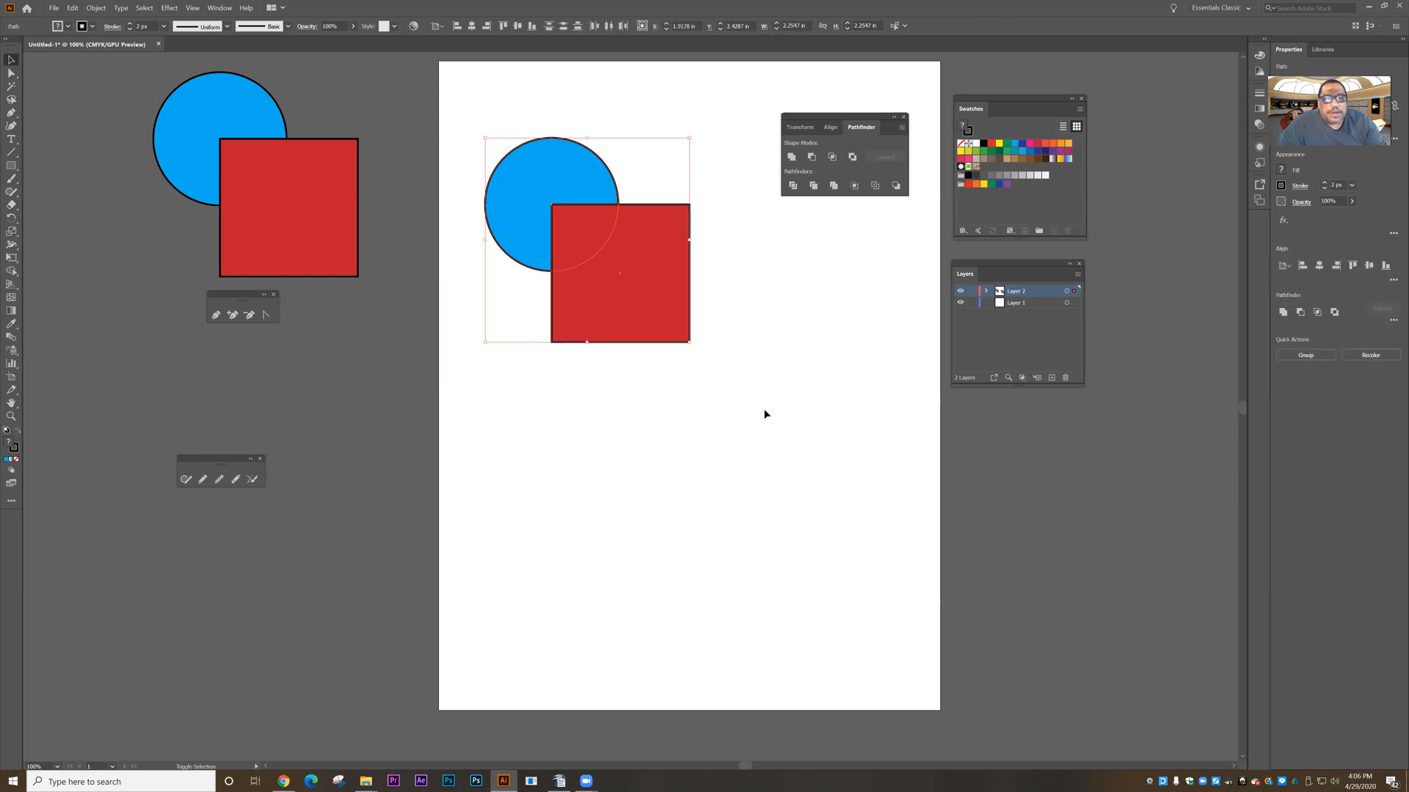
click(791, 158)
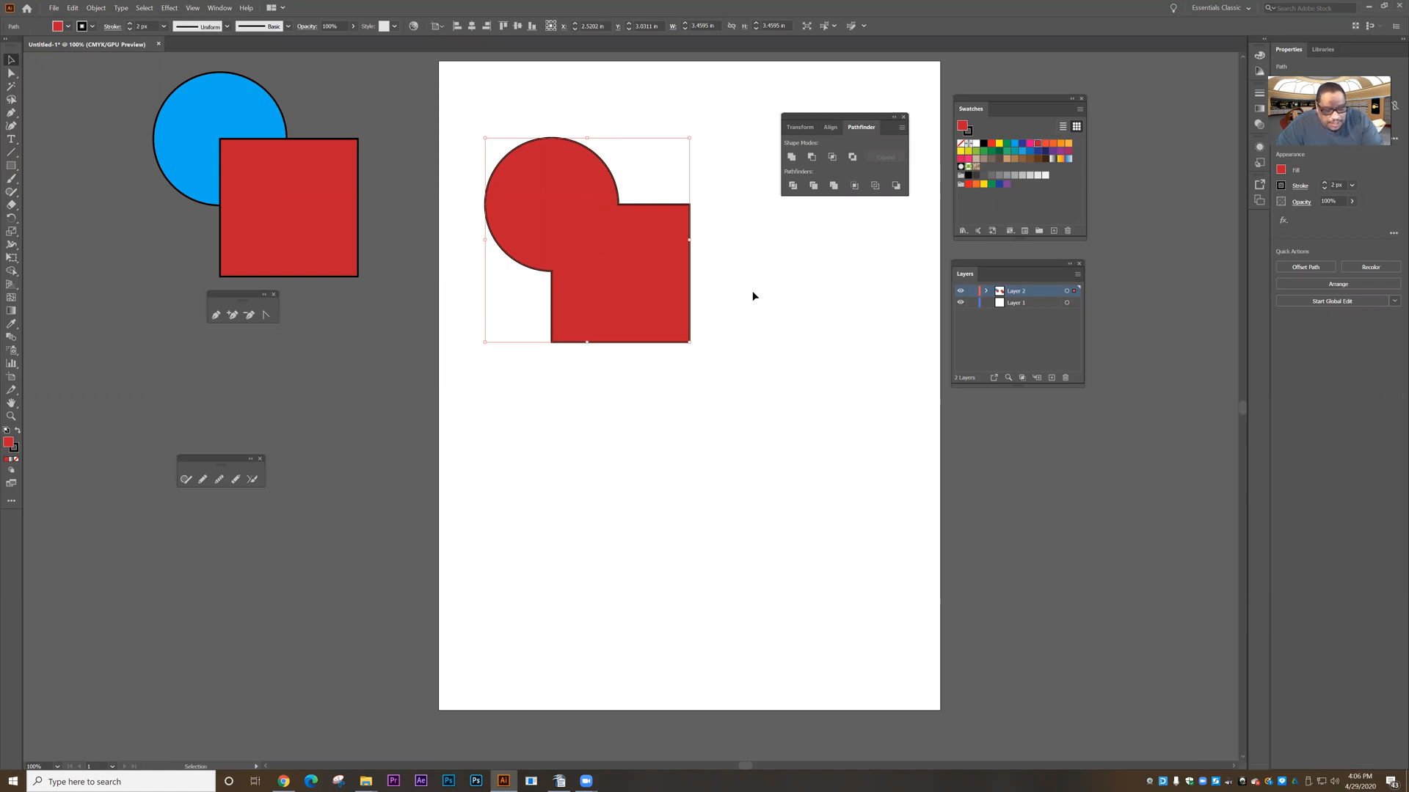
key(a)
key(ctrl+z)
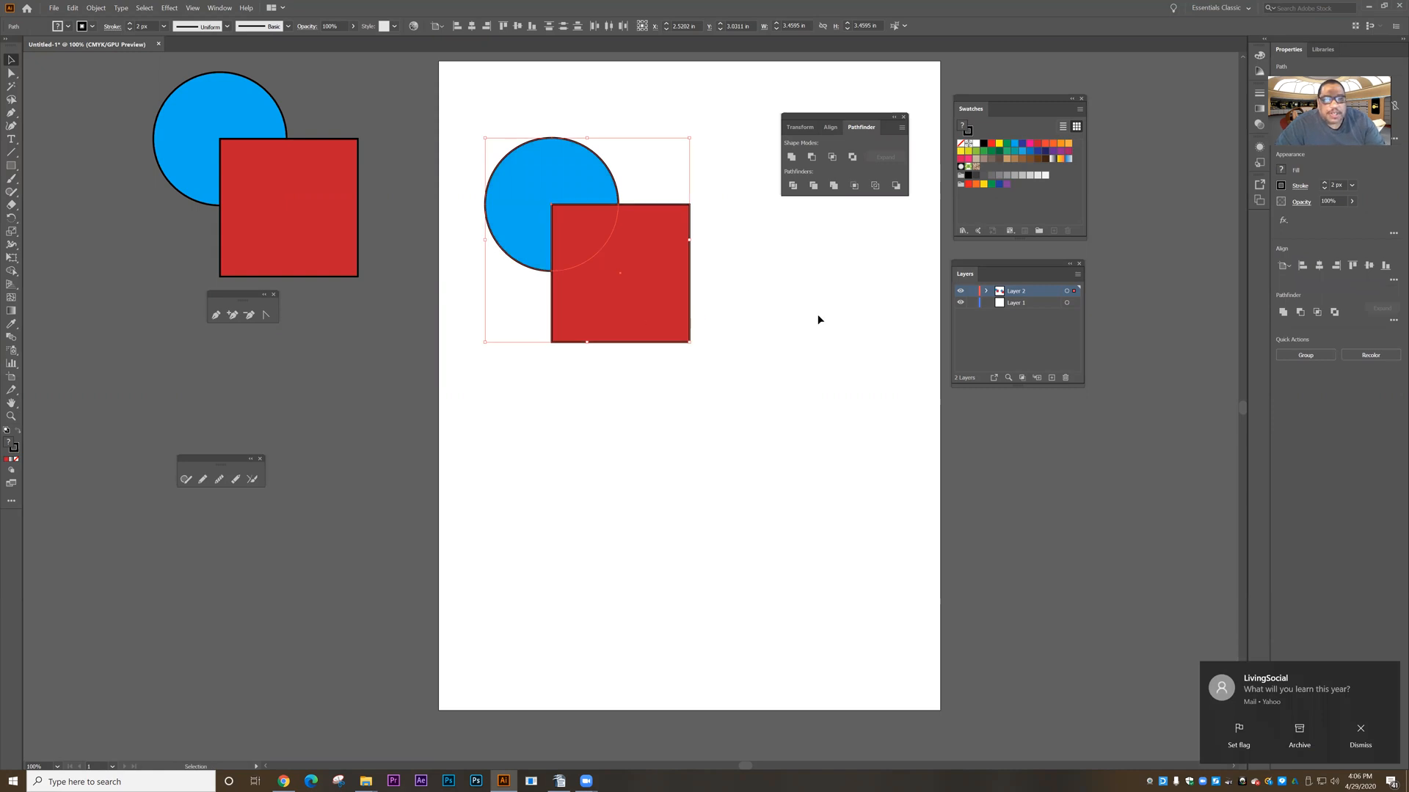
Try Minus Front and Intersect separately on the artboard's circle and square, undoing each operation
click(811, 159)
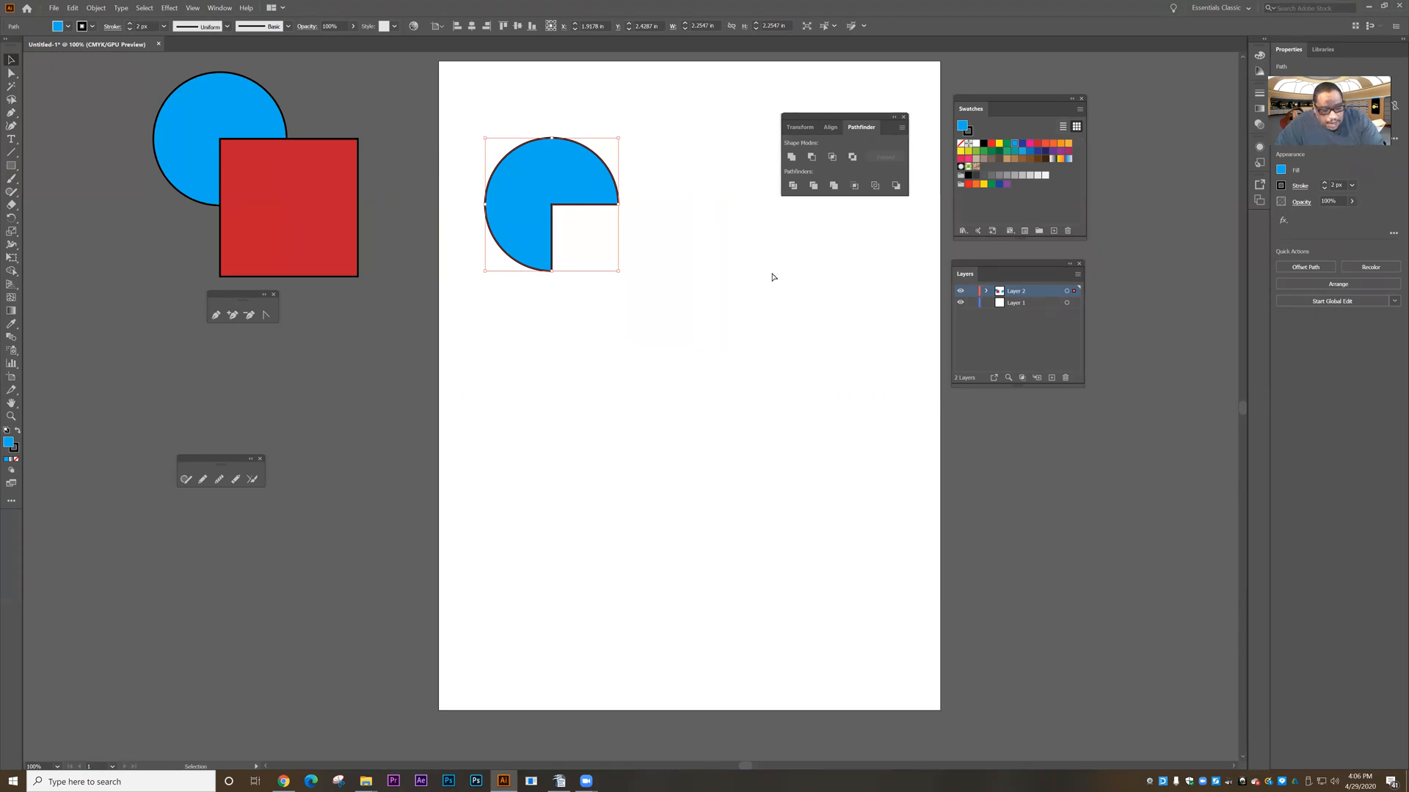
key(ctrl+z)
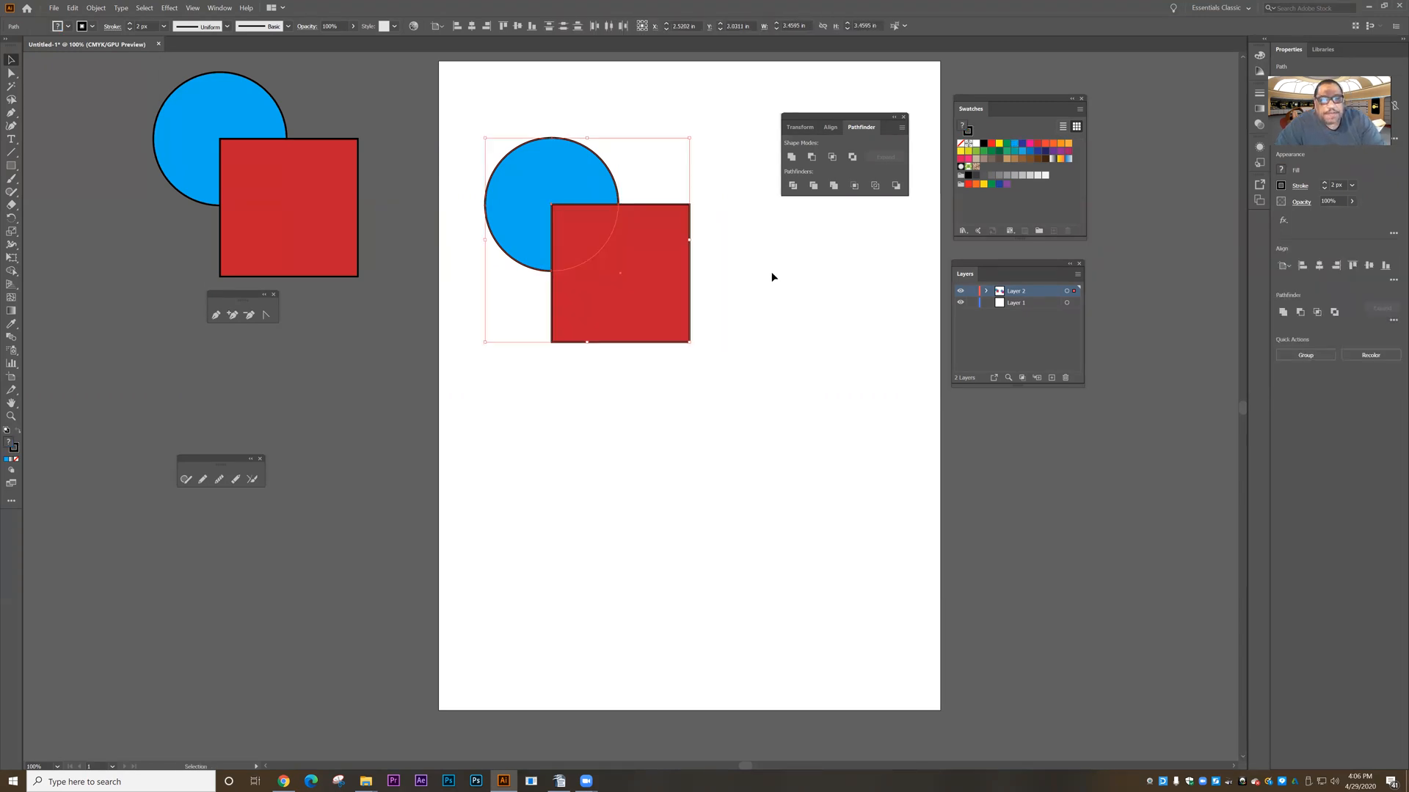
click(833, 157)
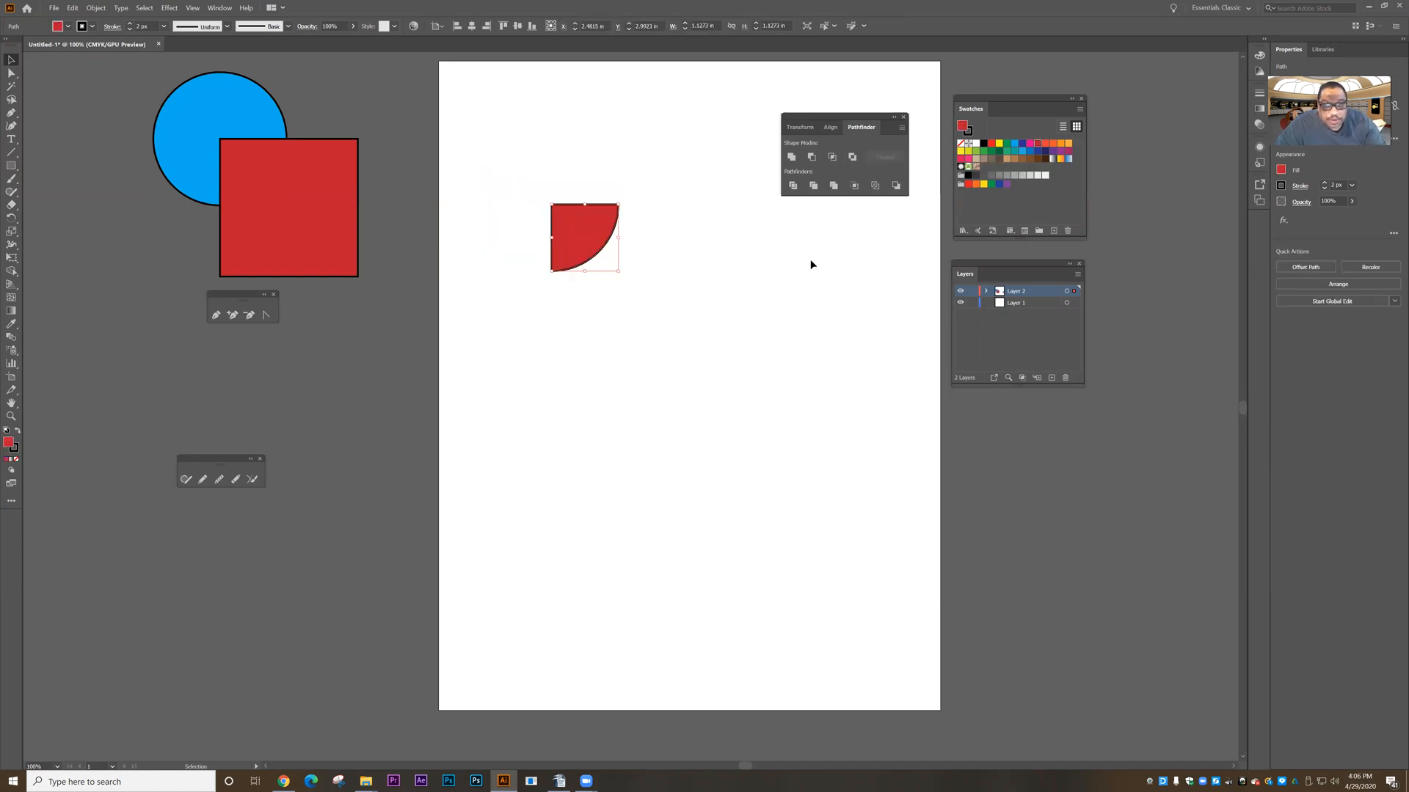
key(ctrl+z)
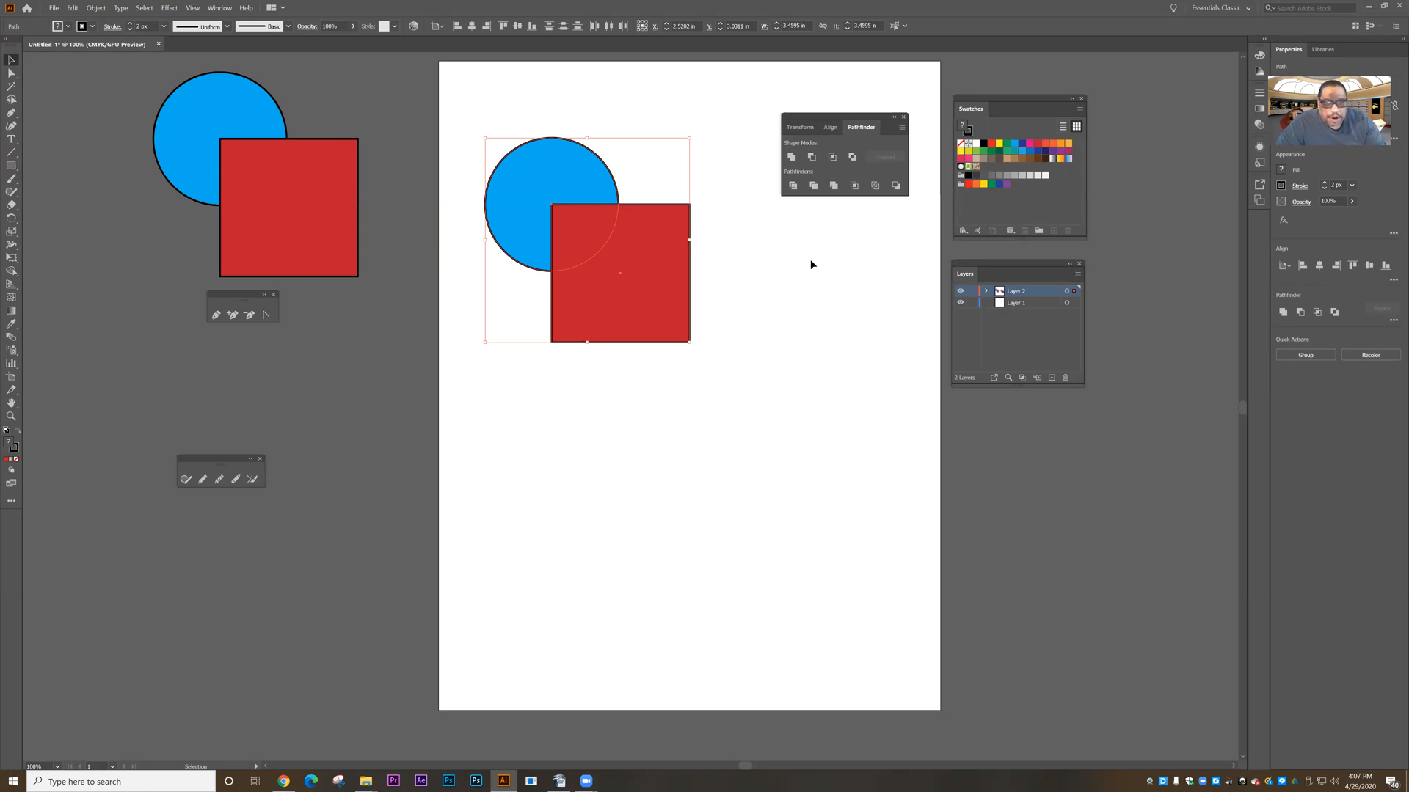
Try Exclude on the artboard's circle and square, and undo it
click(852, 157)
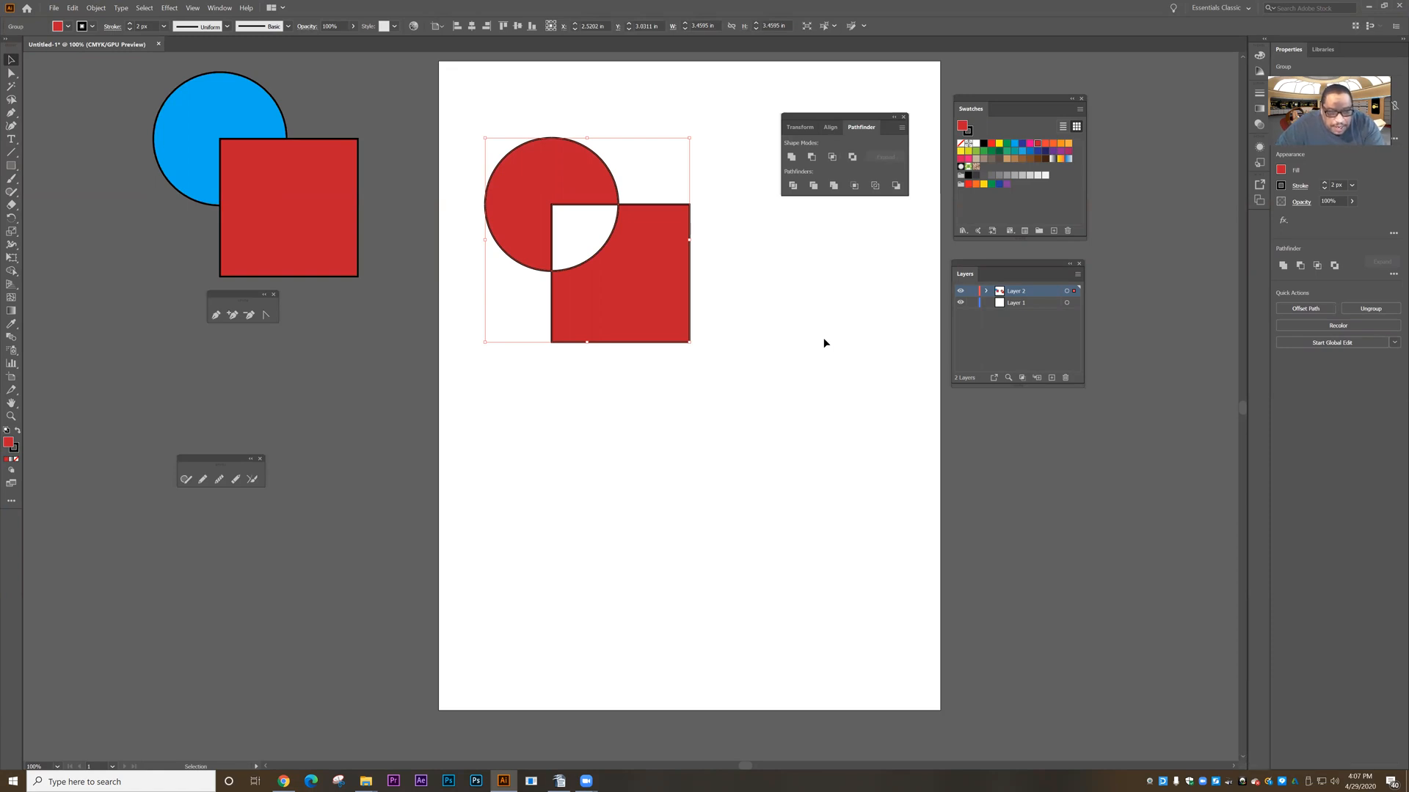
key(a)
key(ctrl+z)
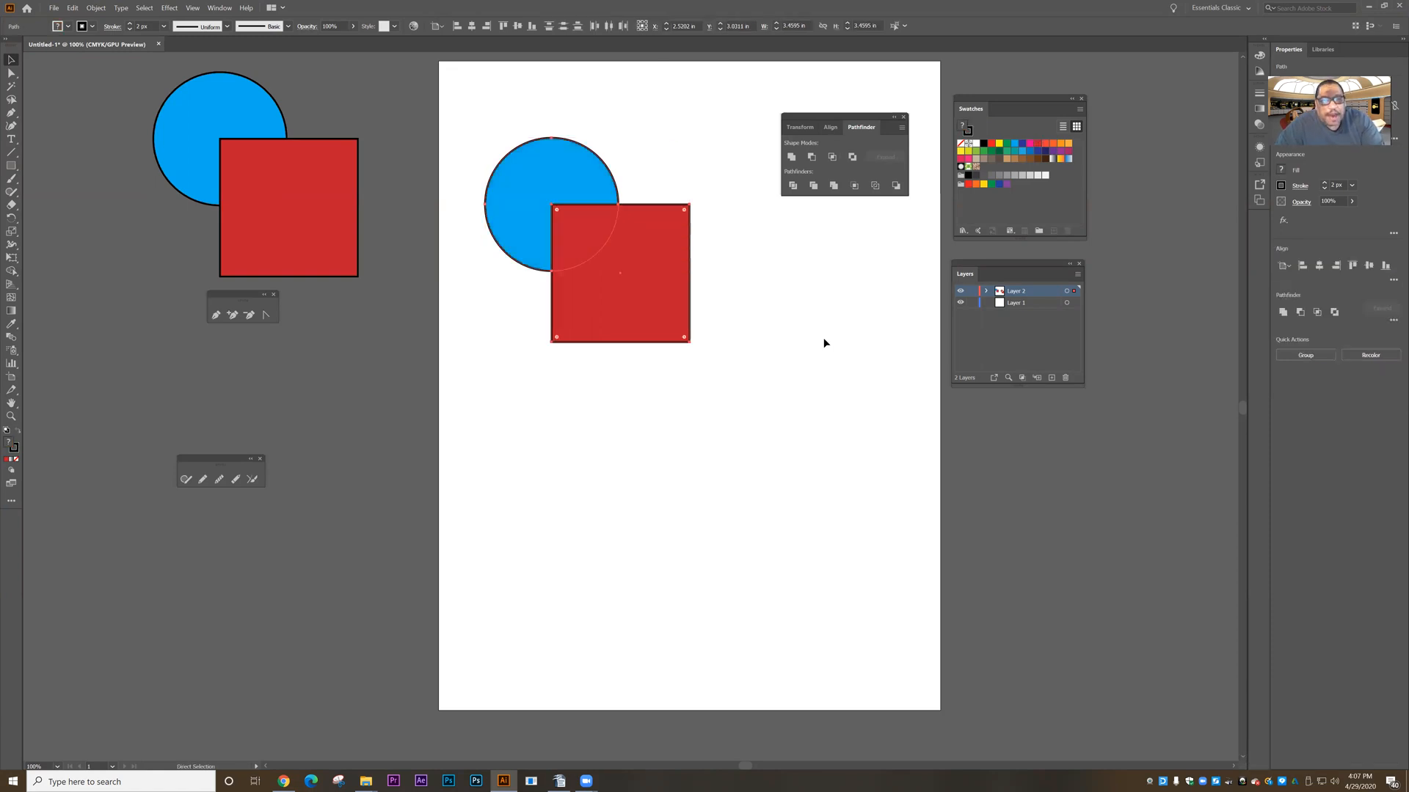
Divide the artboard's overlapping circle and square into separate pieces and ungroup the result
click(793, 187)
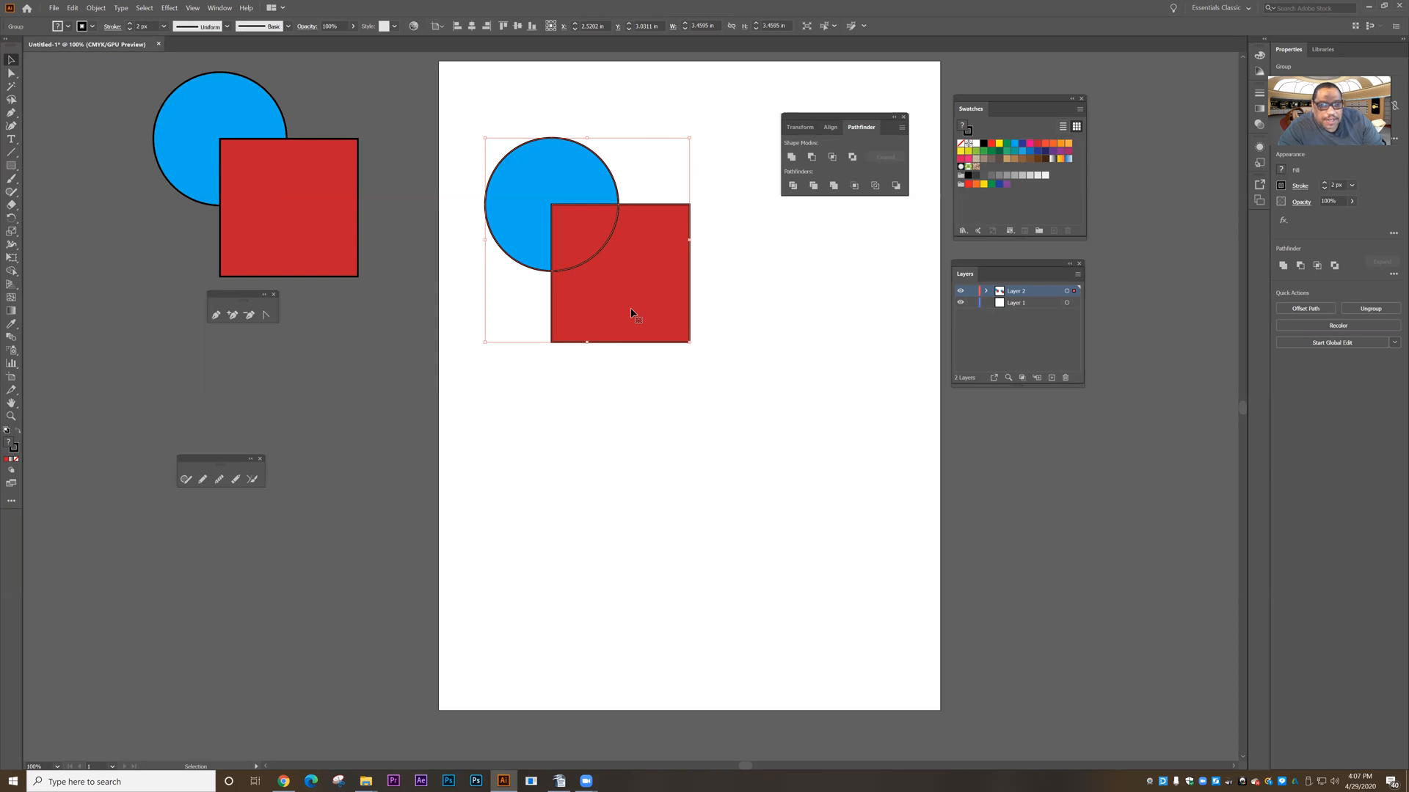
click(407, 354)
click(506, 206)
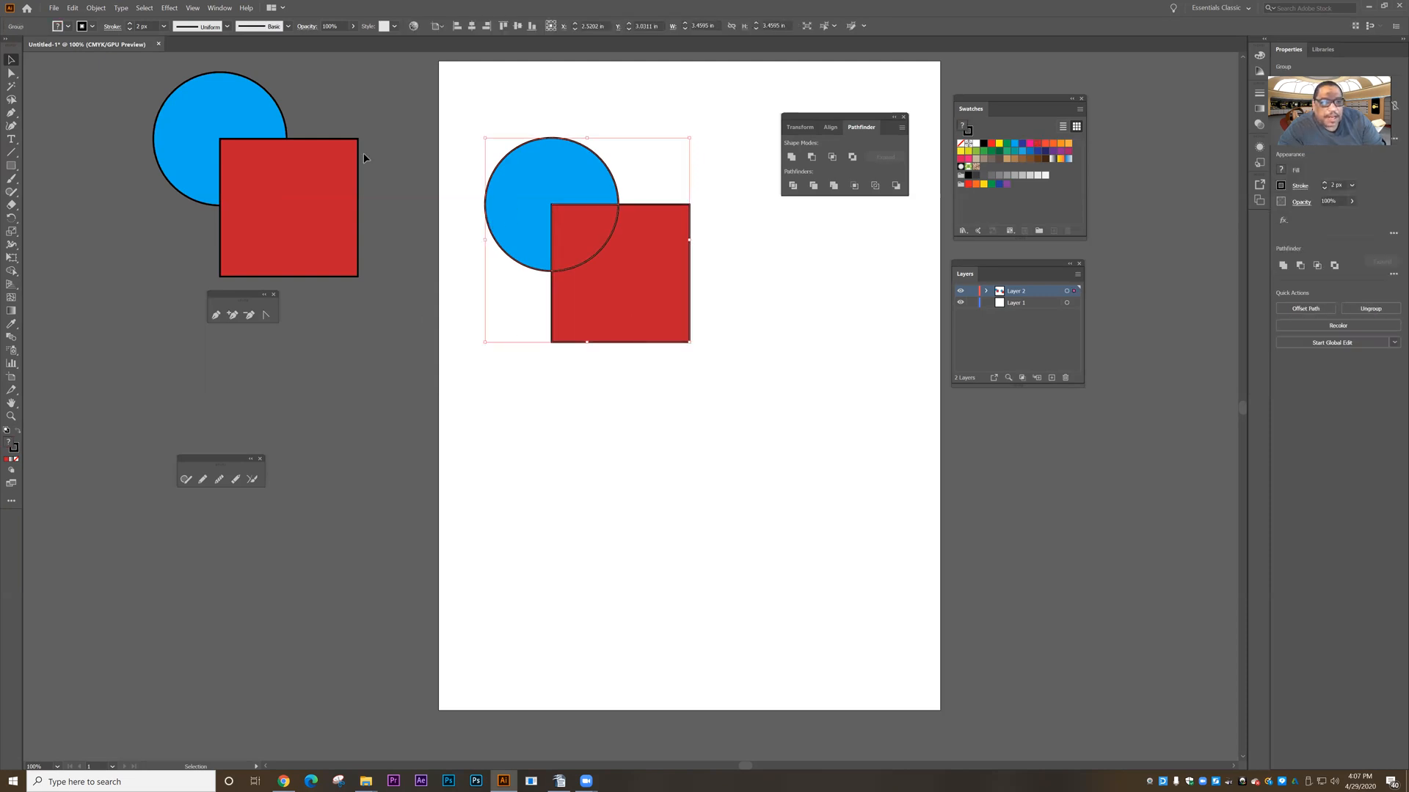
click(96, 8)
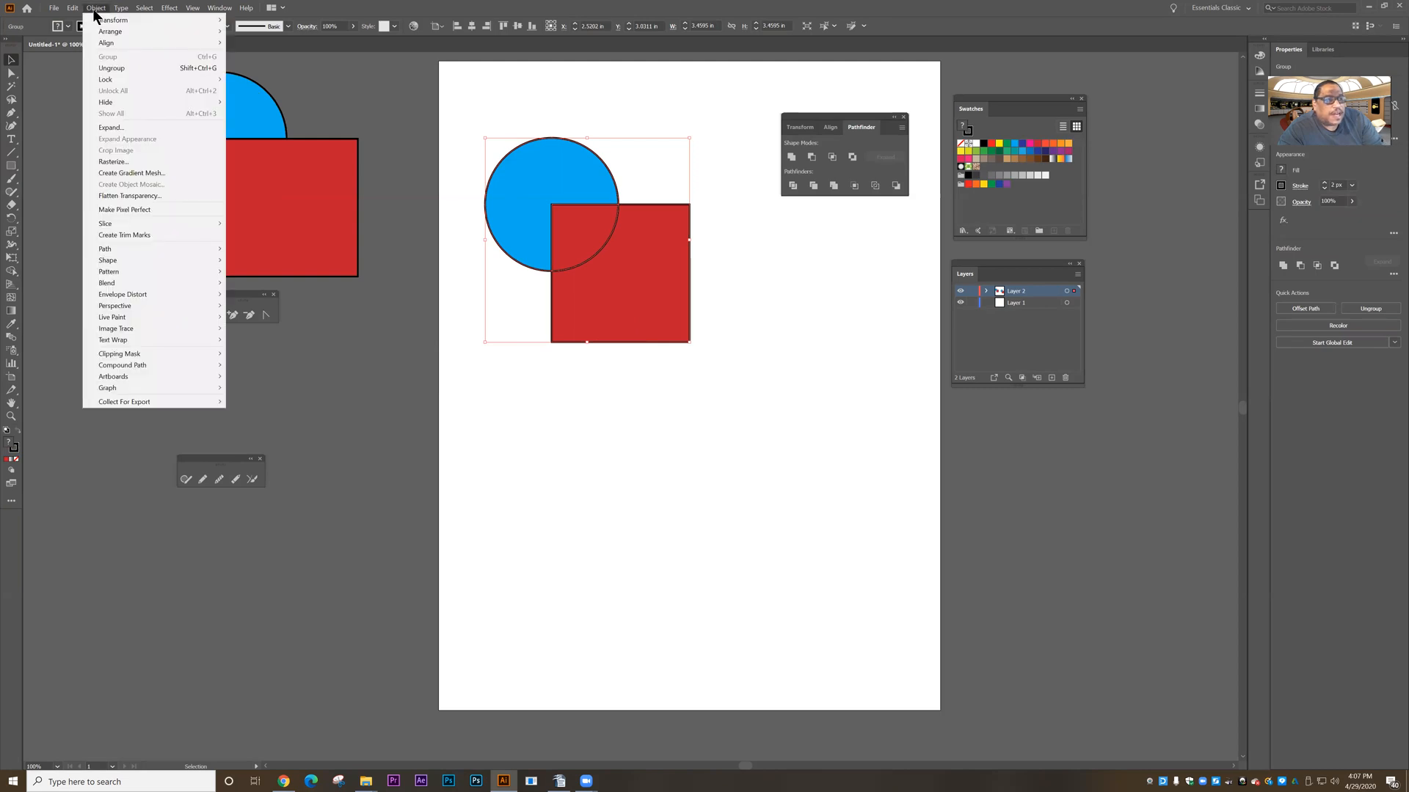
click(111, 68)
Move the blue circle piece up and left and the large red piece down and right, away from the overlap piece
click(450, 326)
click(527, 222)
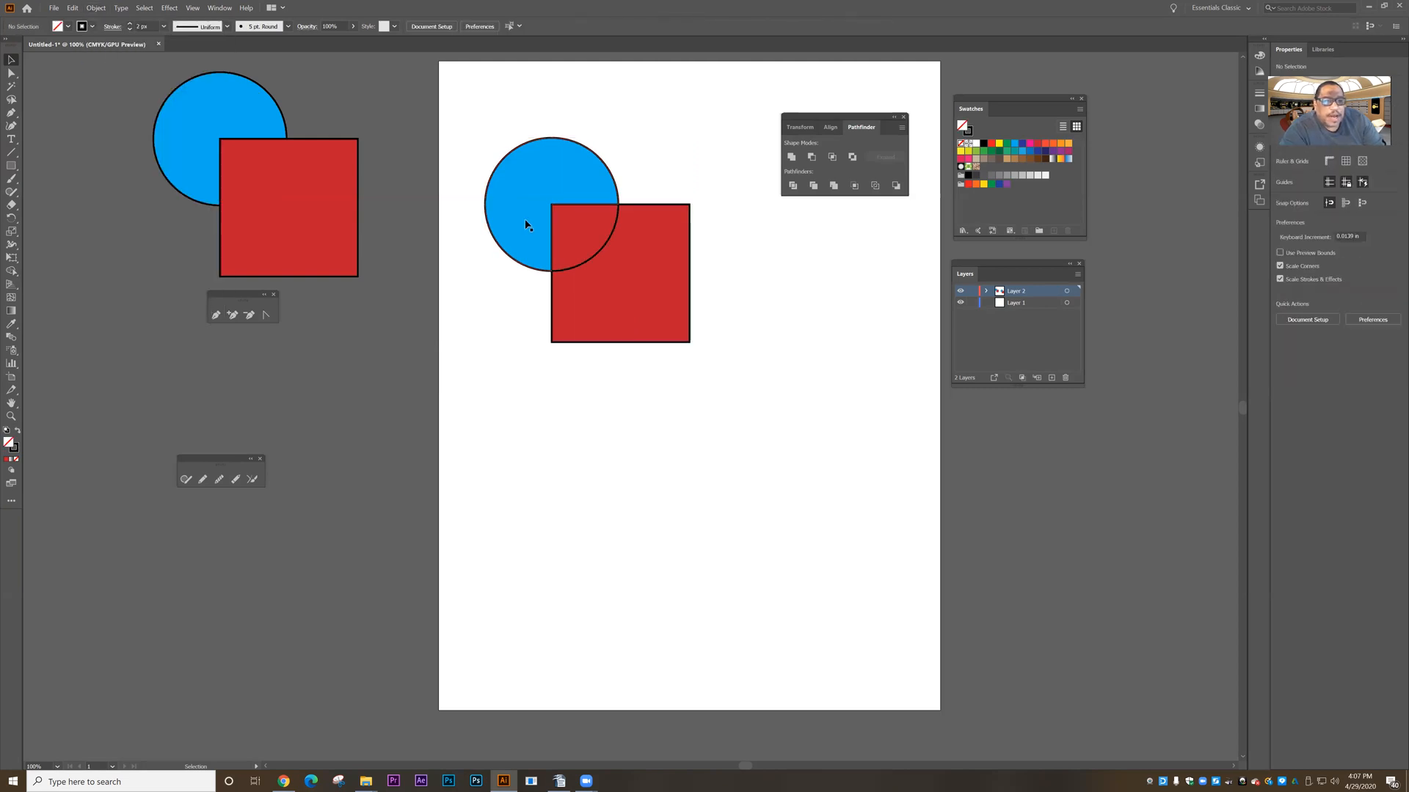
drag(517, 213, 484, 179)
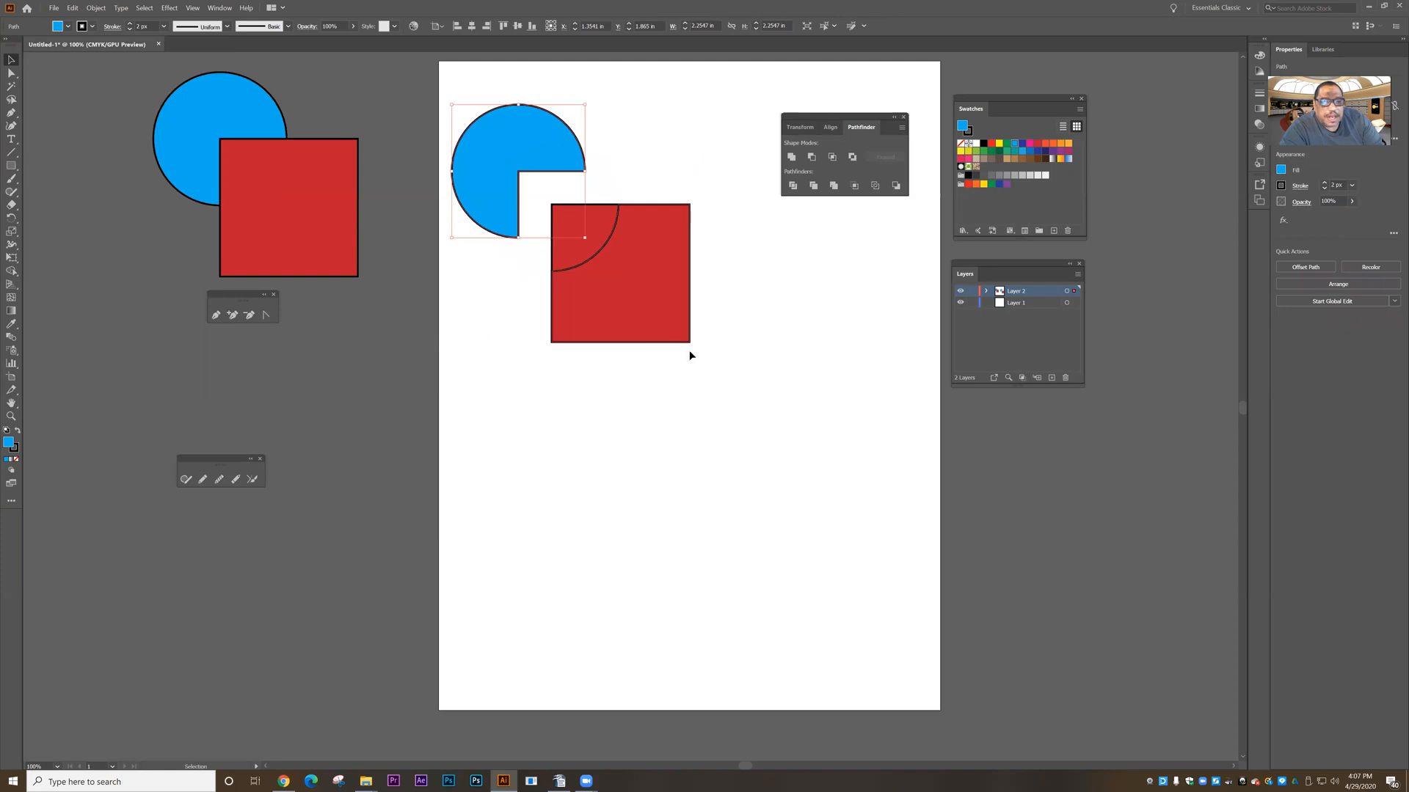
drag(675, 345, 711, 383)
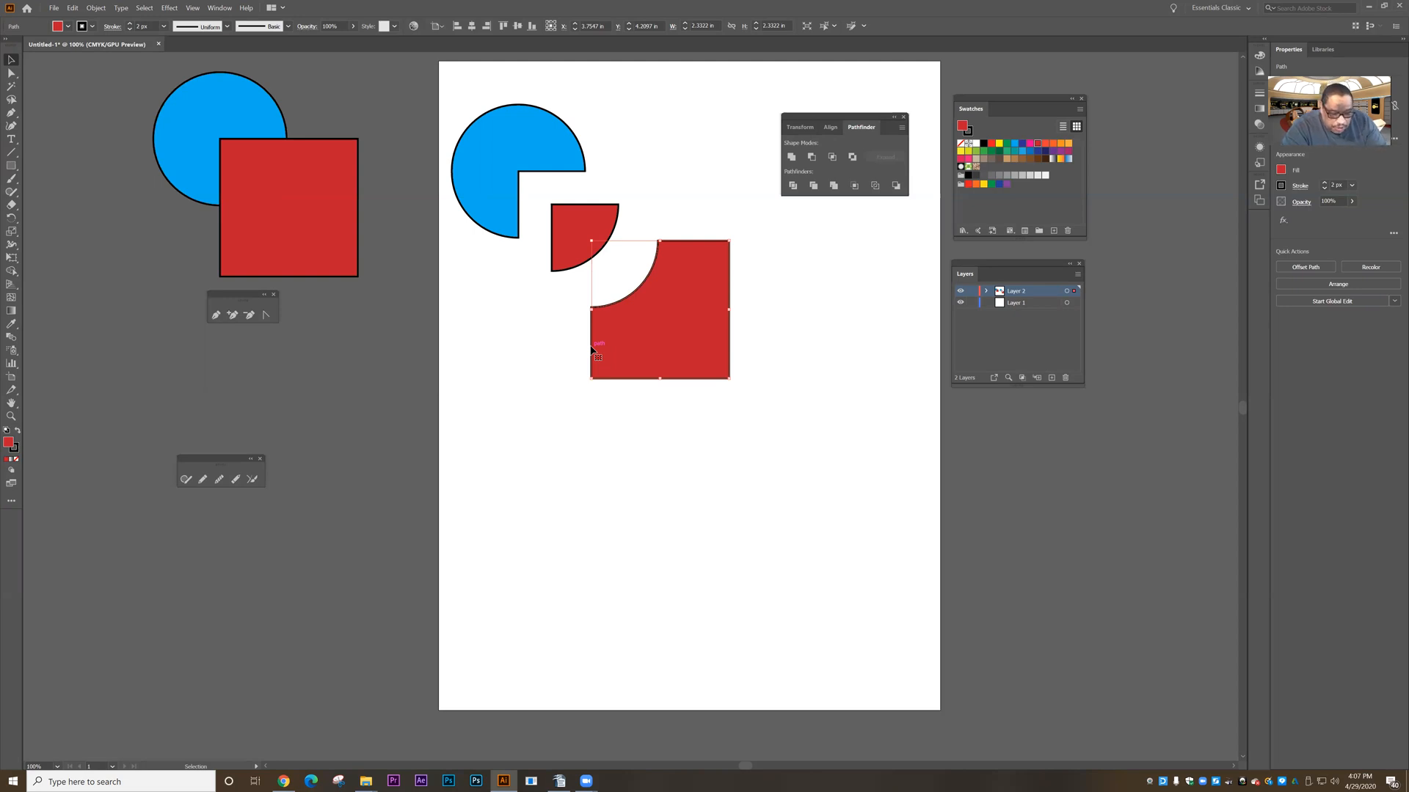
Undo the piece moves, ungrouping and Divide, and redo the duplicated shapes beside the artboard
key(ctrl+z)
key(ctrl+z)
key(ctrl+z)
key(ctrl+z)
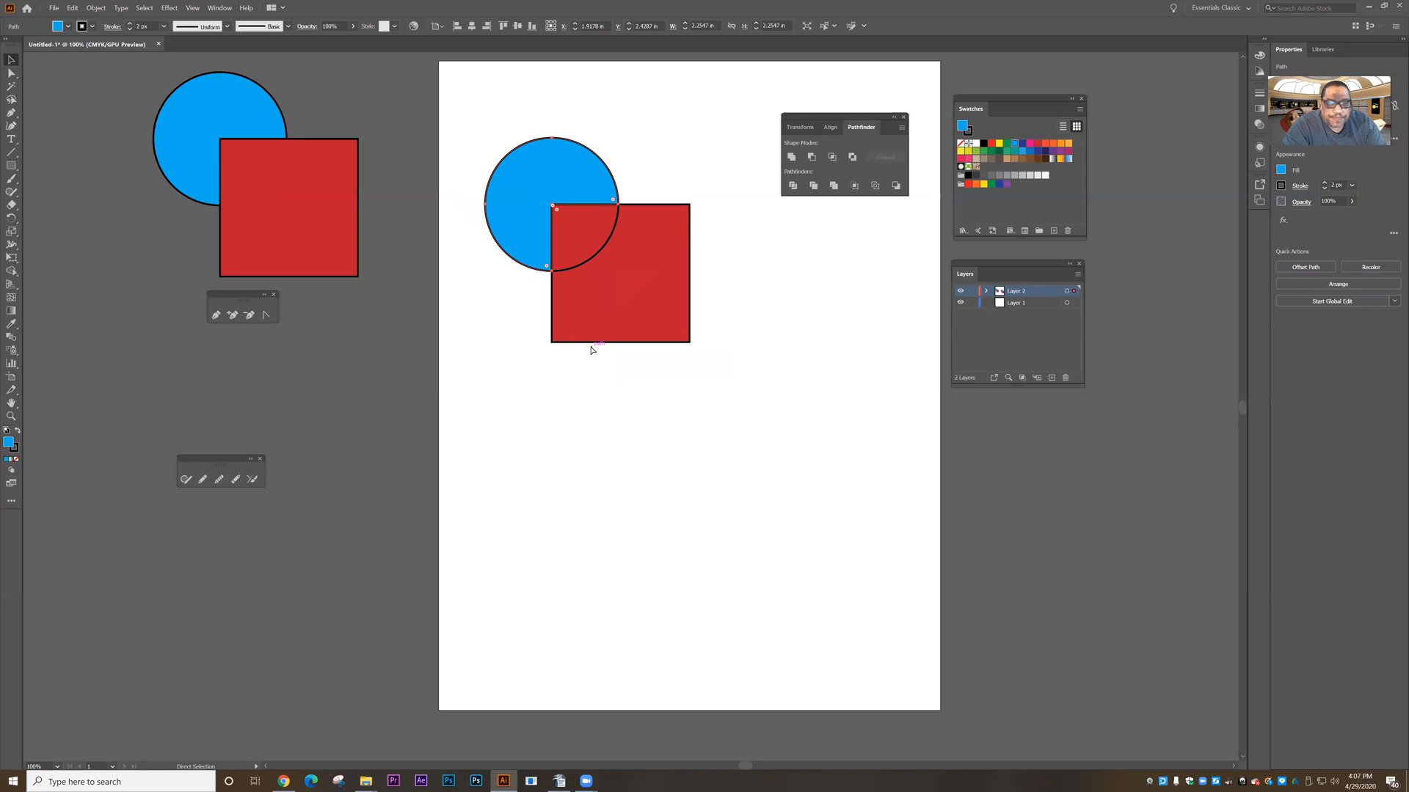
key(ctrl+z)
key(ctrl+z)
key(ctrl+z)
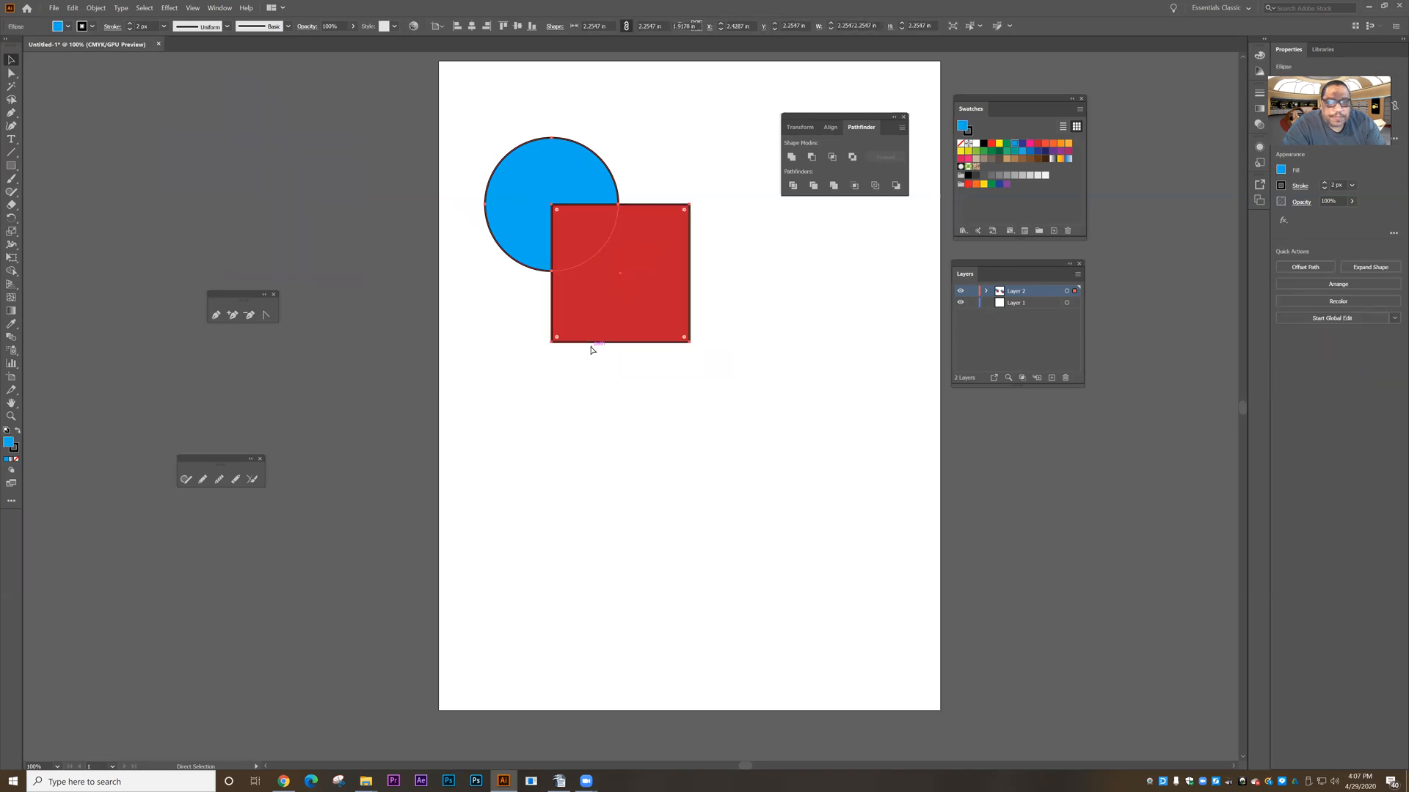
key(ctrl+z)
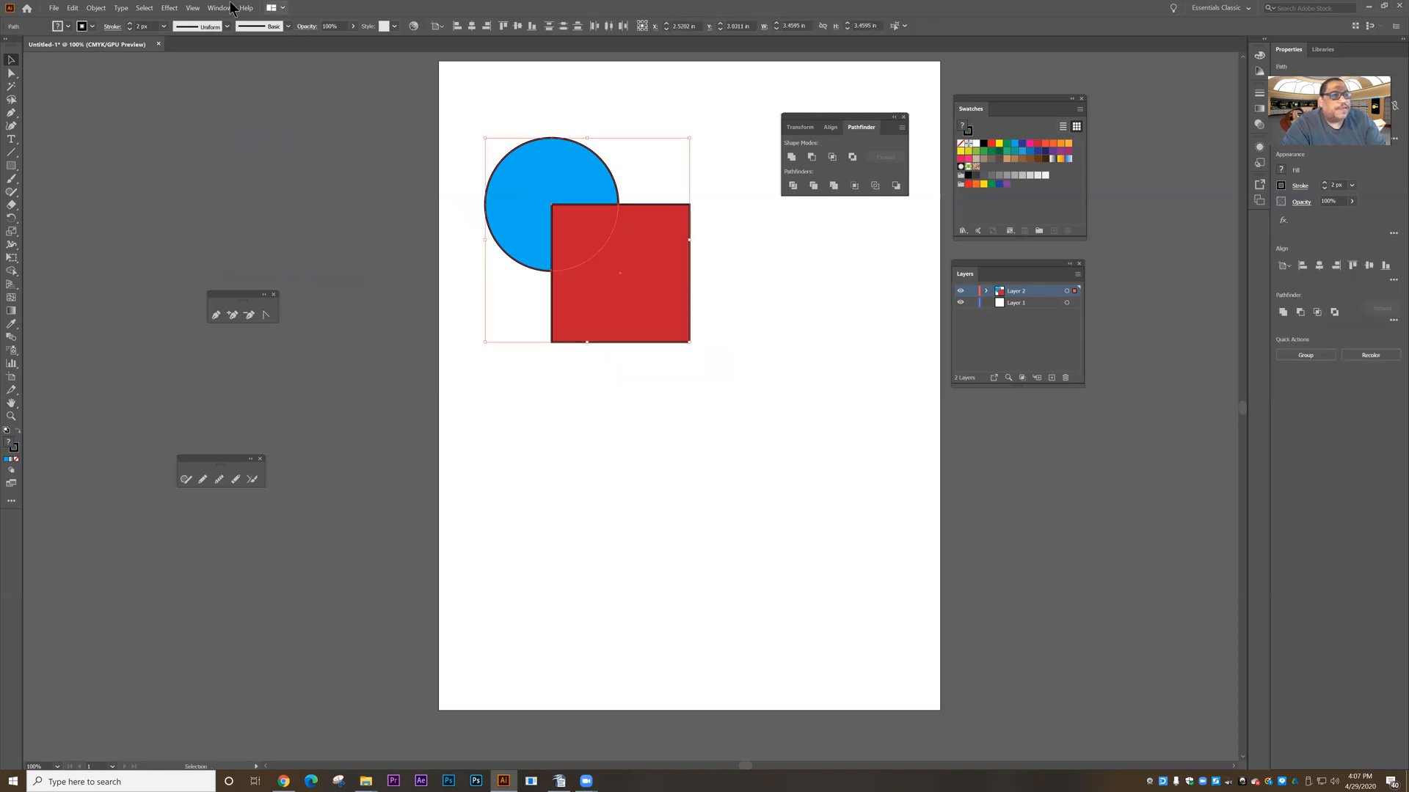
click(73, 8)
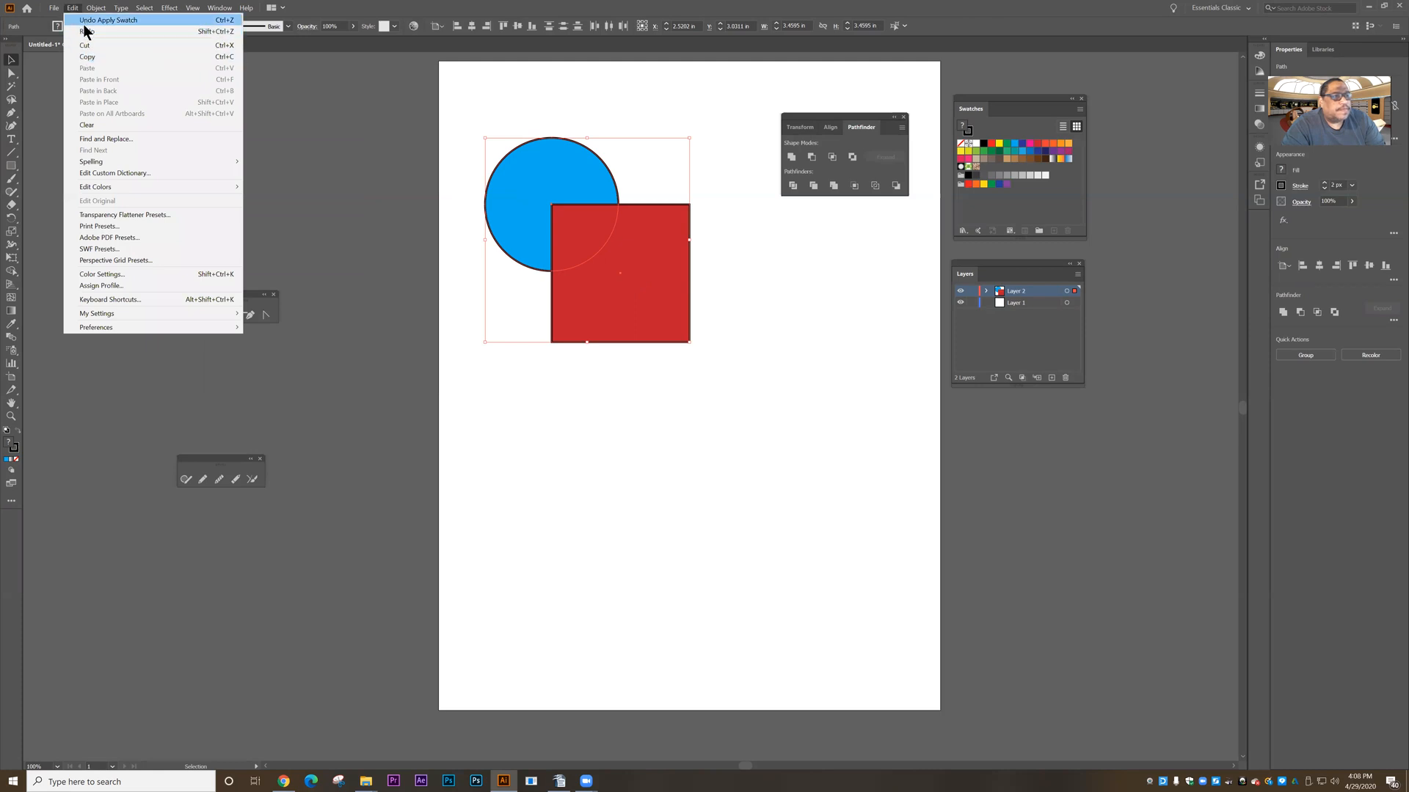
click(87, 32)
click(417, 419)
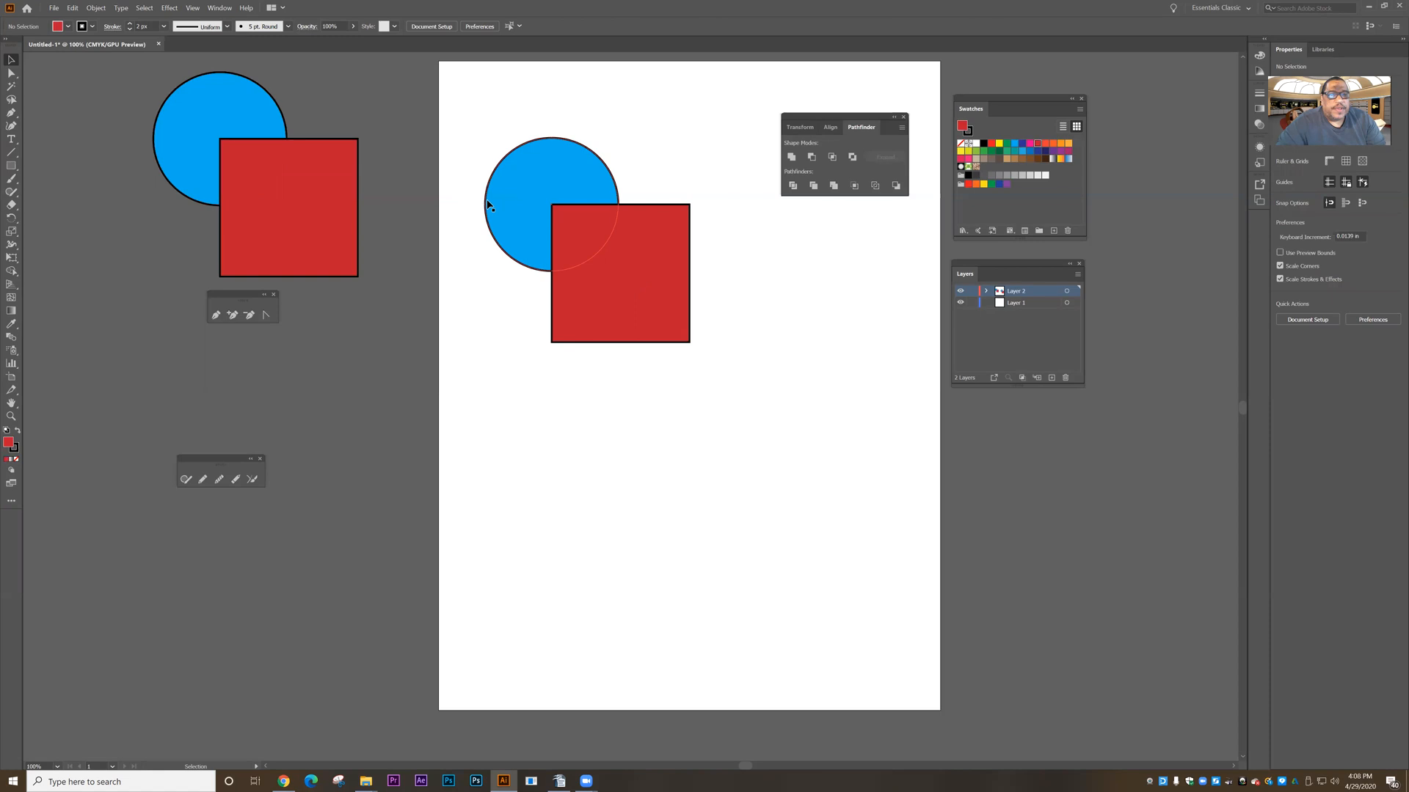
Try Trim and Merge separately on the artboard's circle and square, undoing each operation
drag(720, 401, 719, 400)
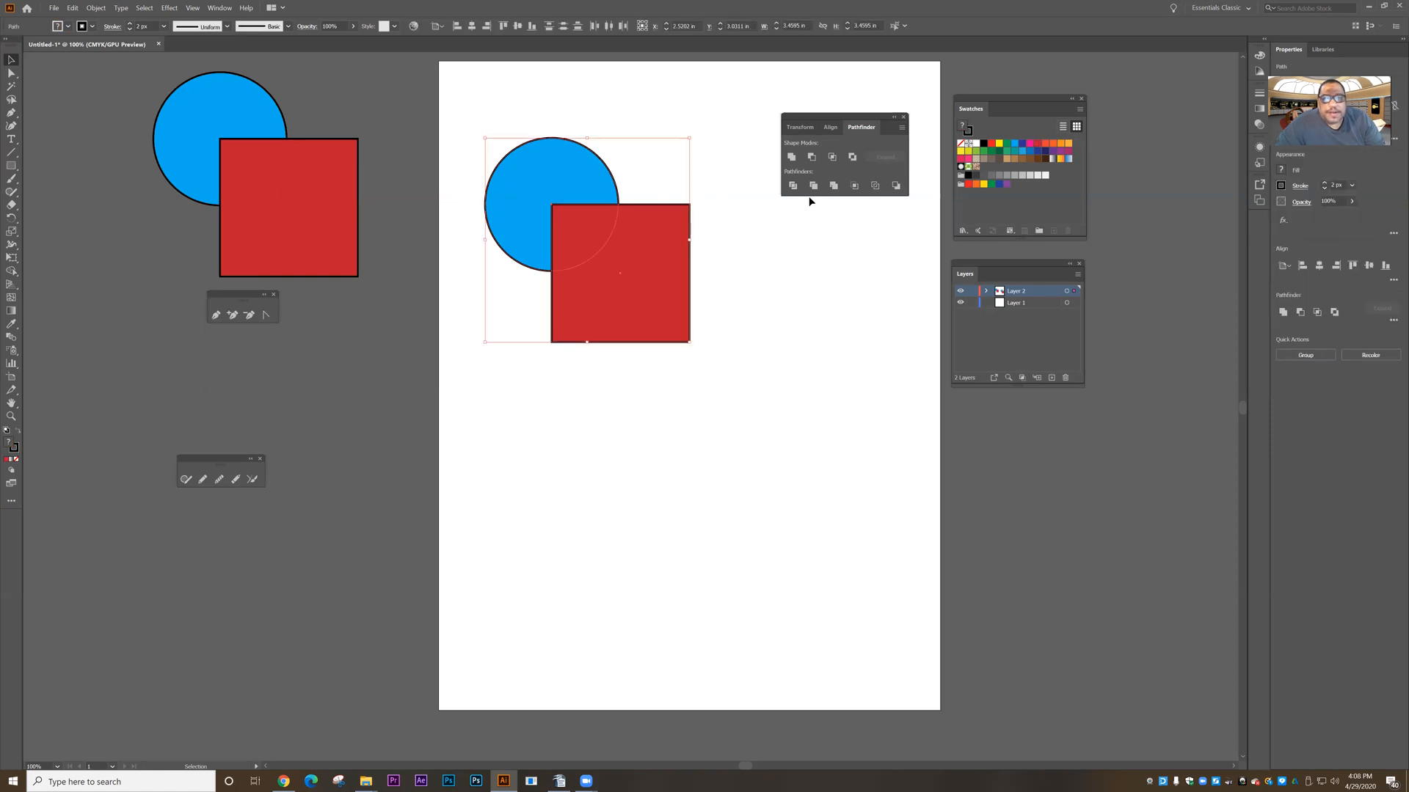
click(813, 185)
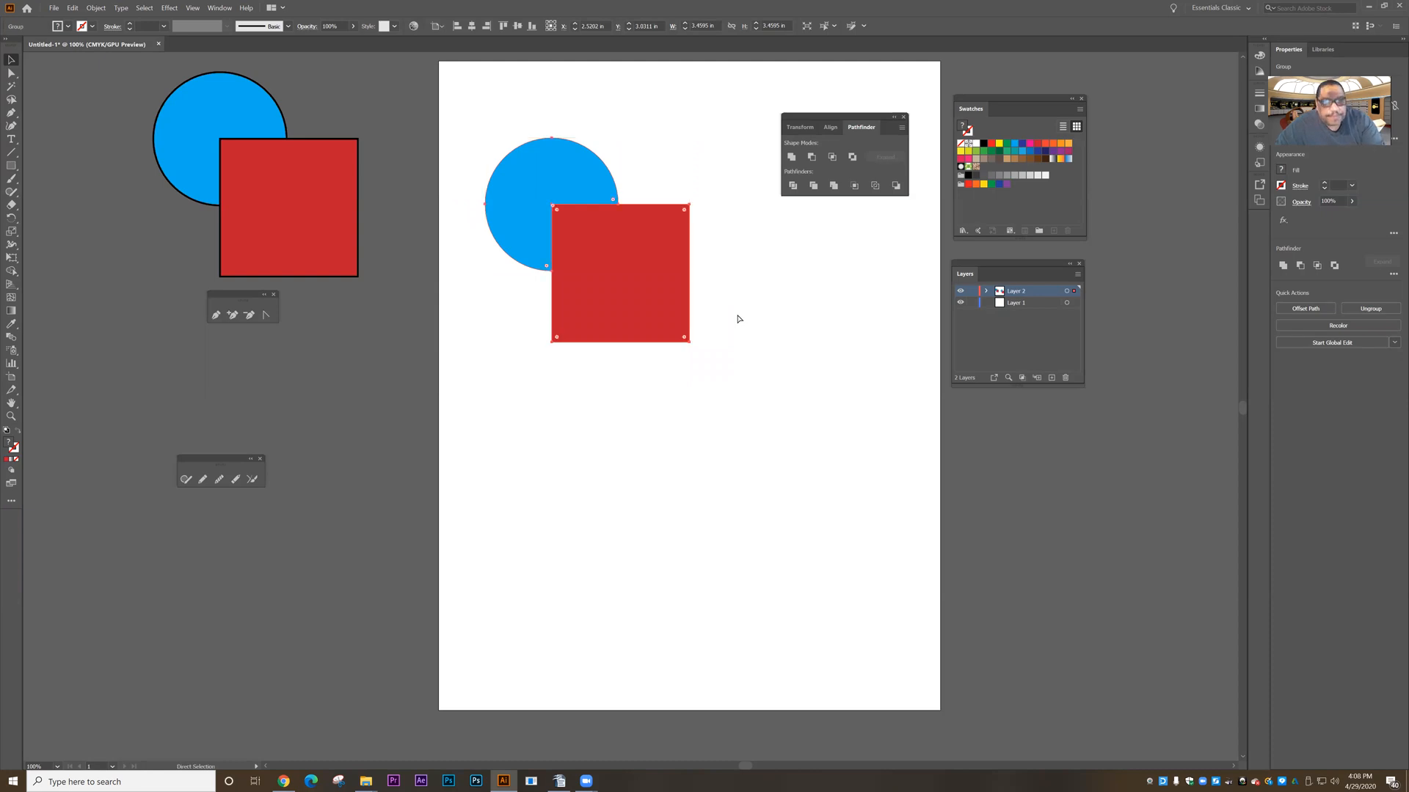
key(ctrl+z)
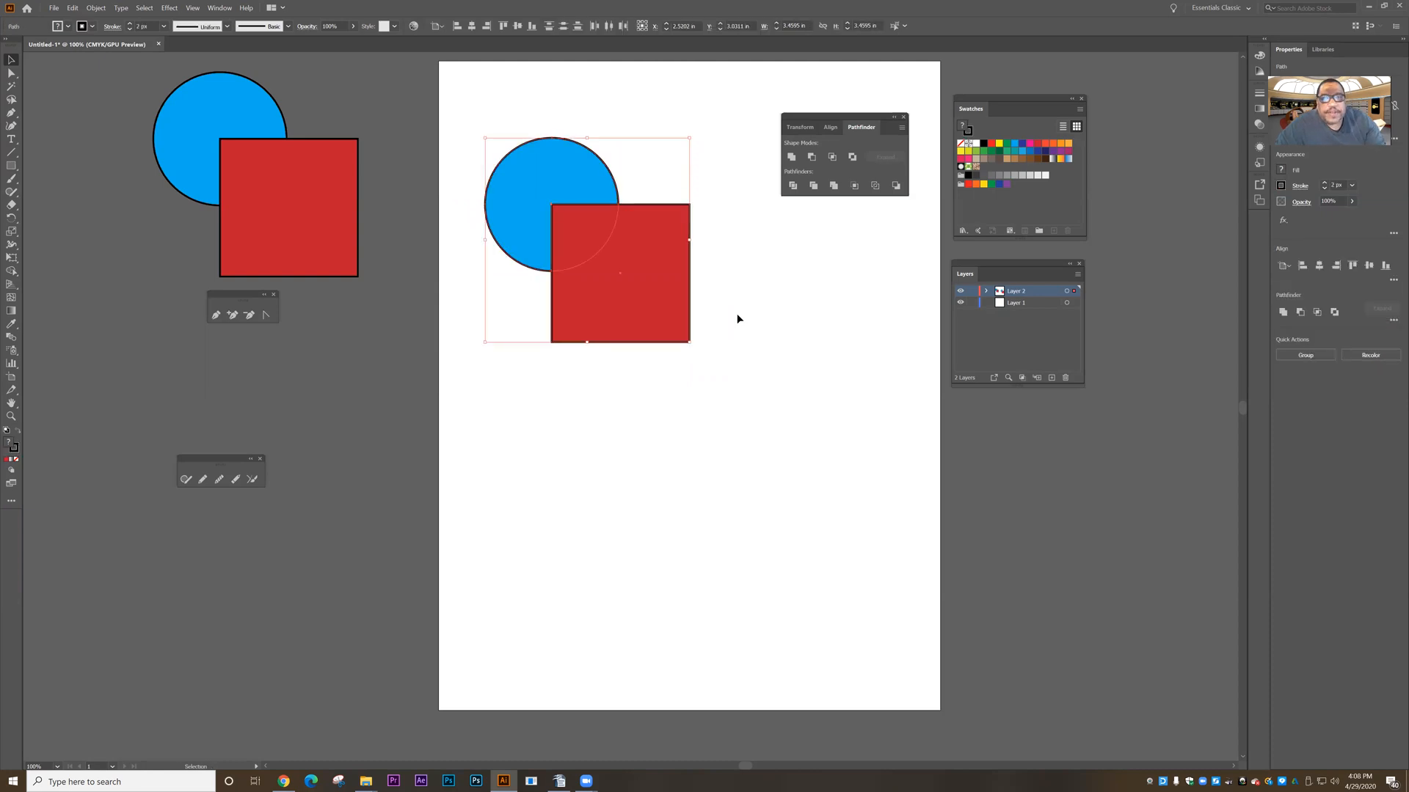
click(834, 188)
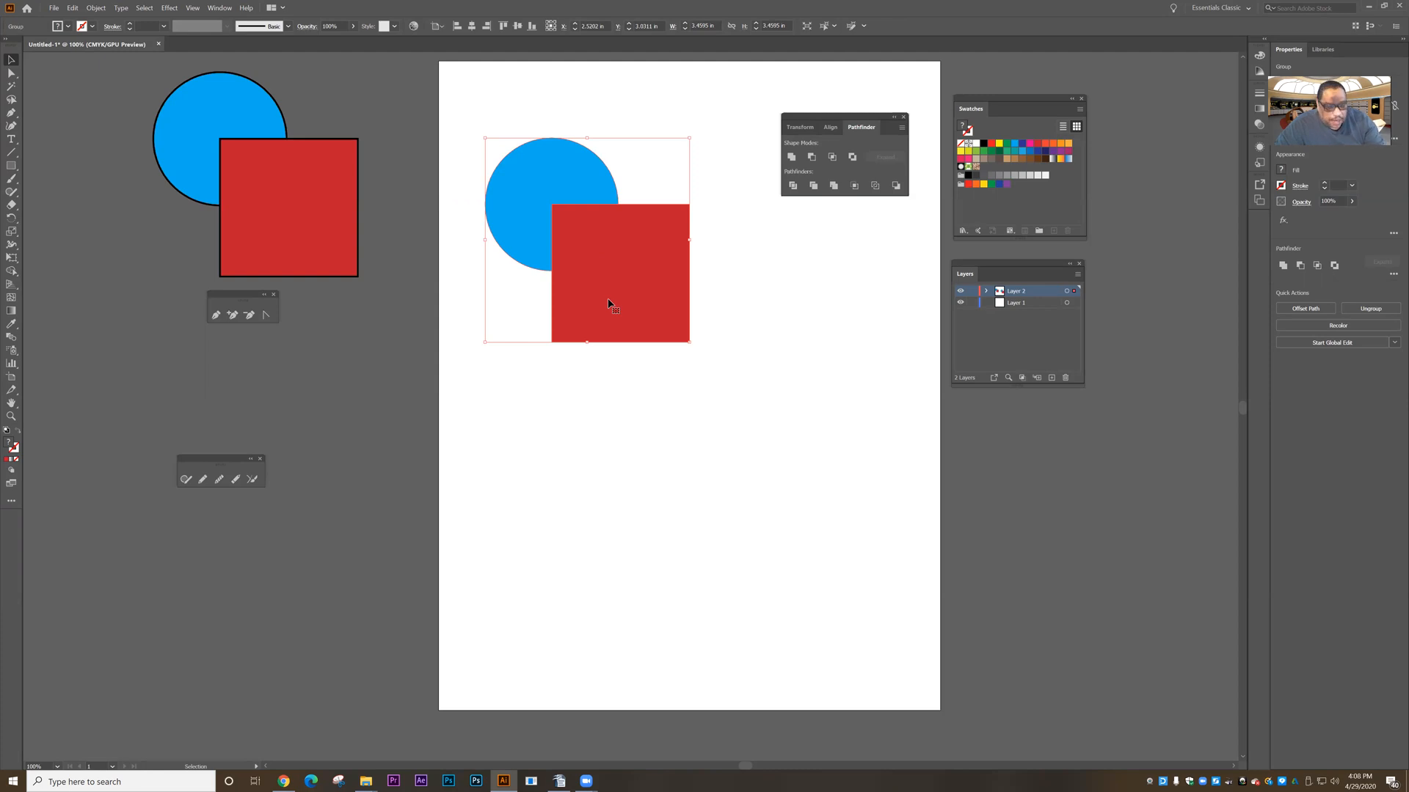
key(ctrl+shift+g)
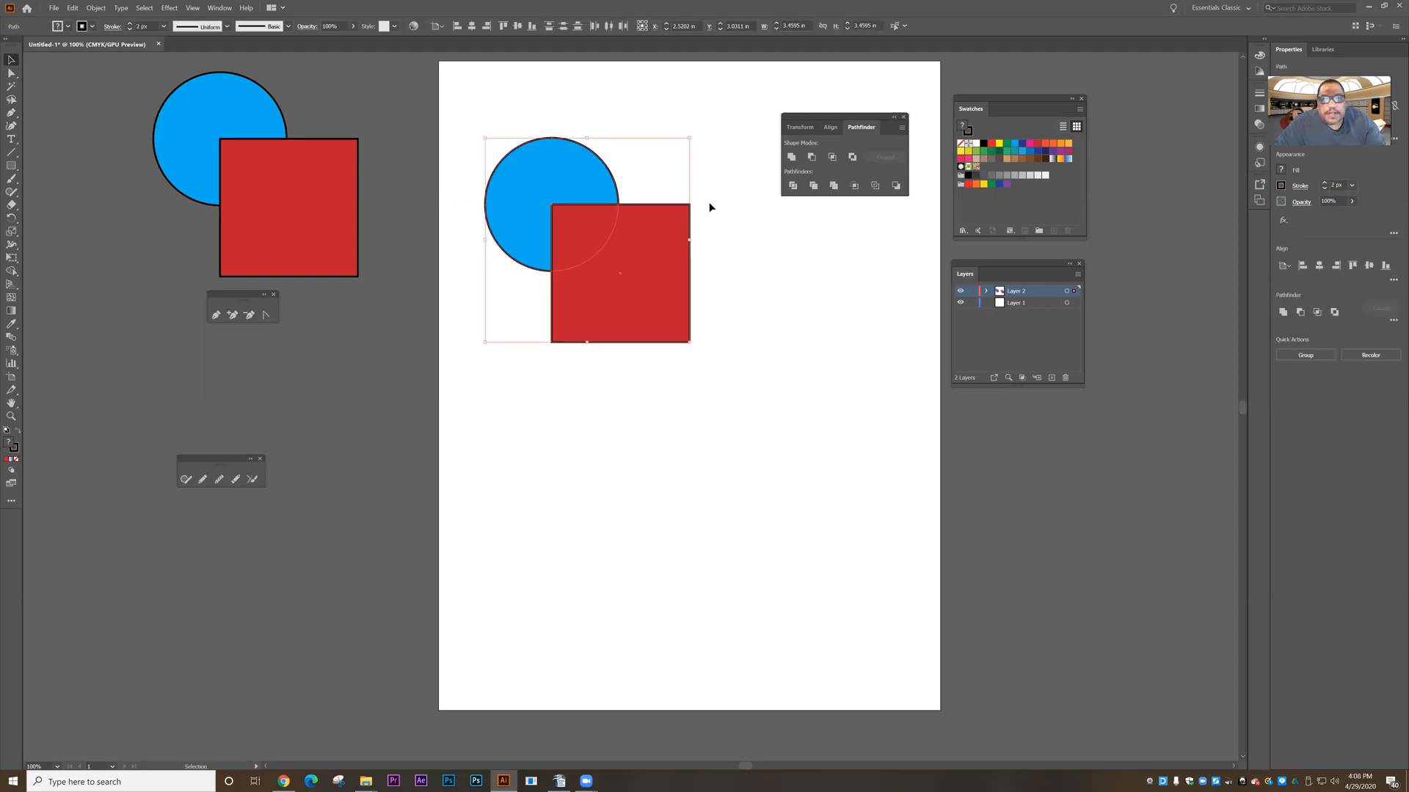
Try Crop and Outline separately on the artboard's circle and square, undoing each operation
click(855, 189)
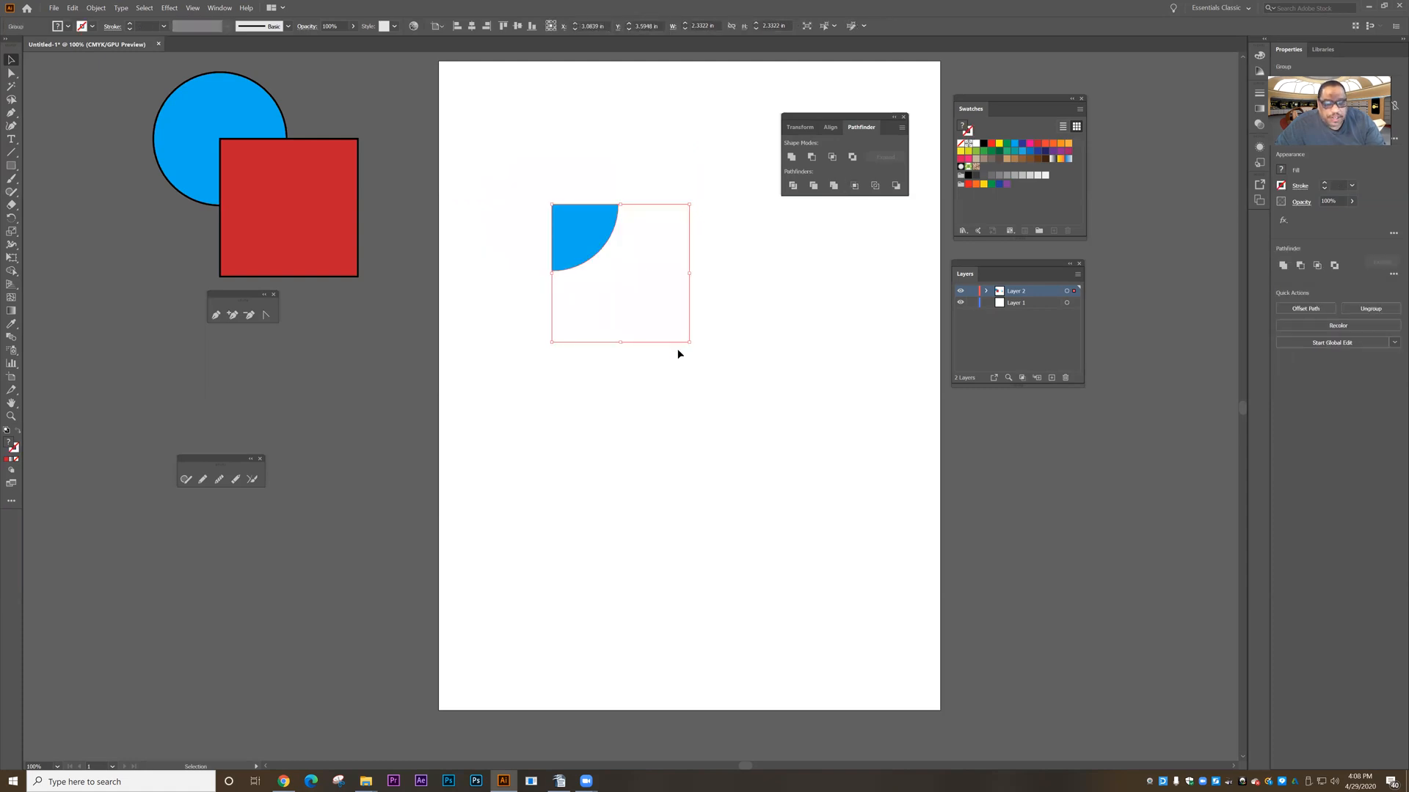
key(ctrl+z)
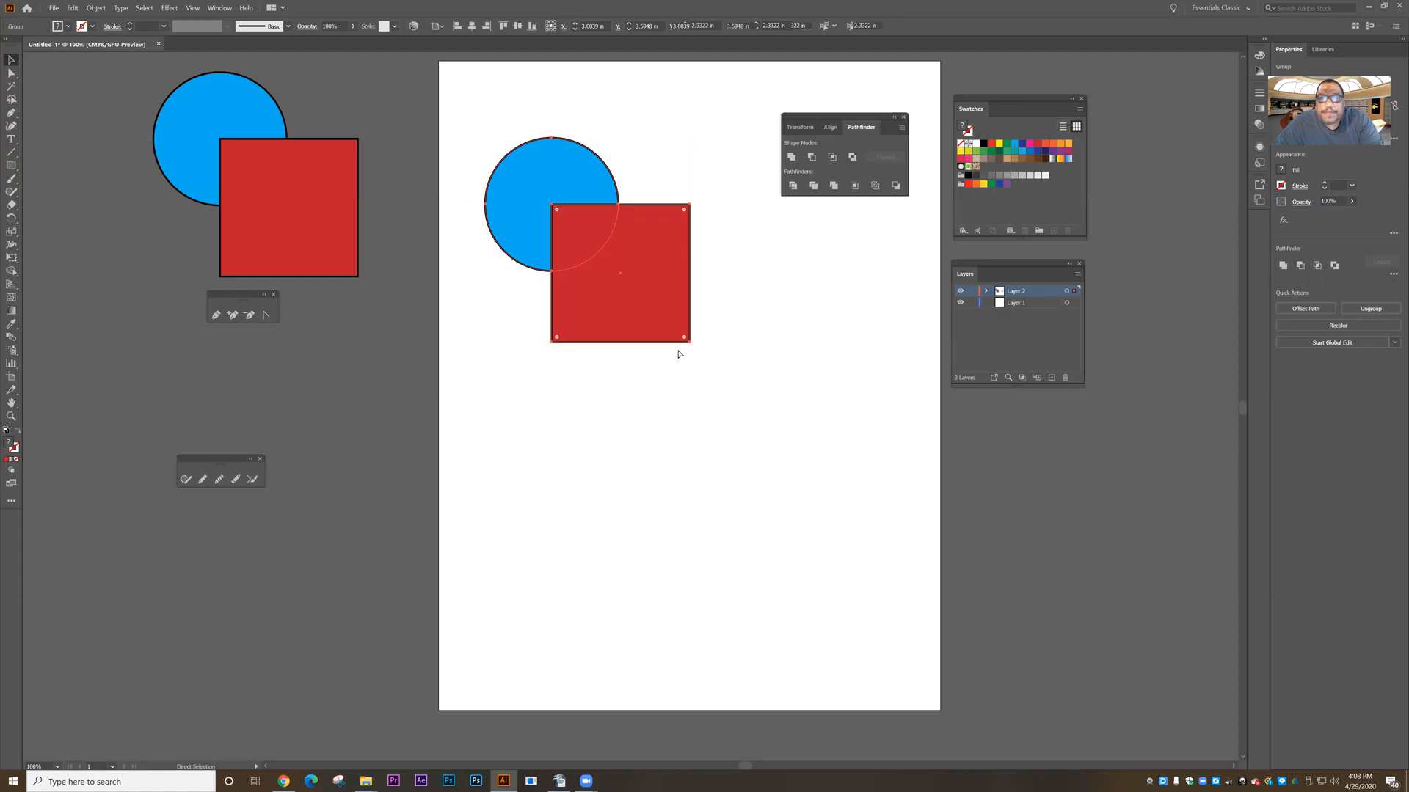
click(875, 186)
click(768, 331)
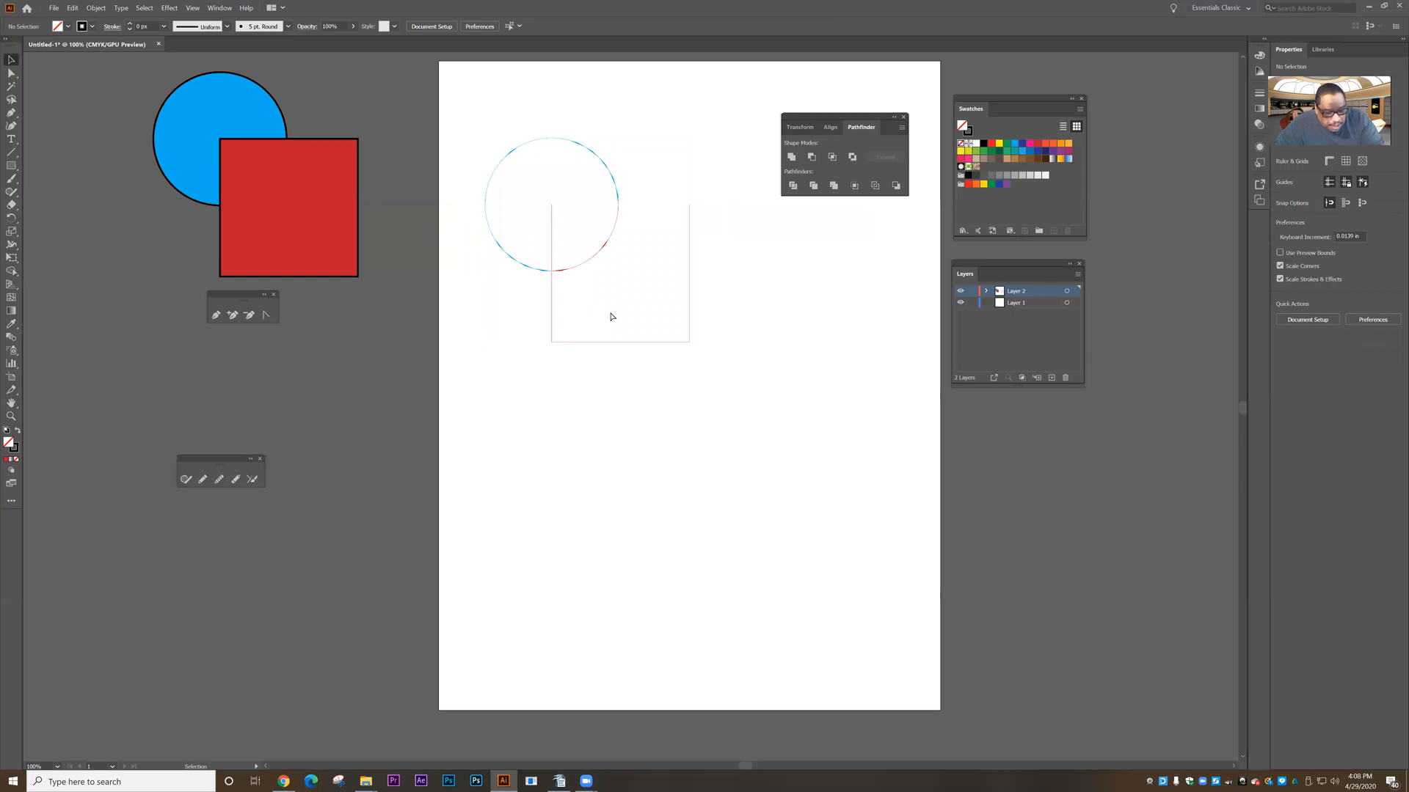
key(ctrl+z)
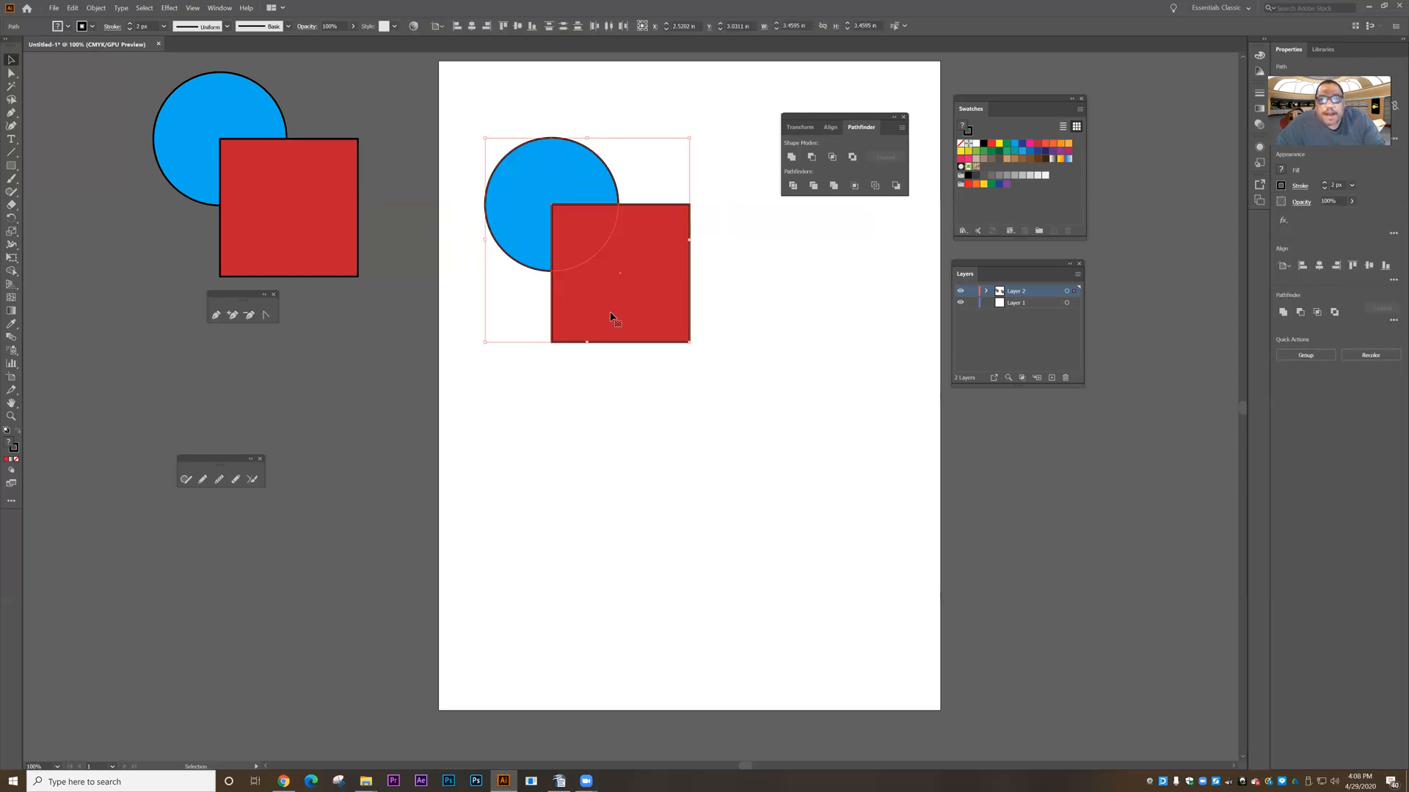
Try Minus Back on the artboard's circle and square, undo it, and deselect the shapes
click(896, 186)
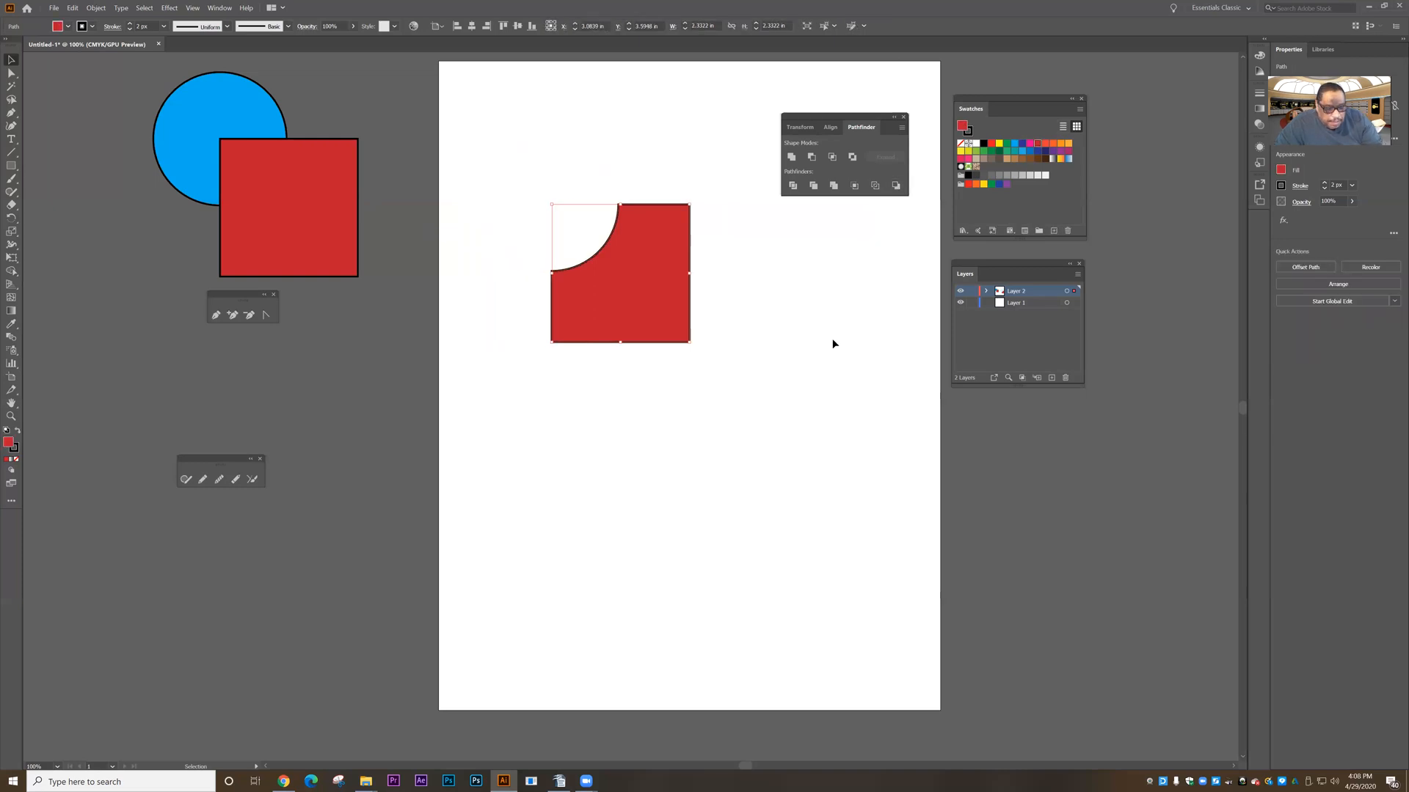
key(ctrl+z)
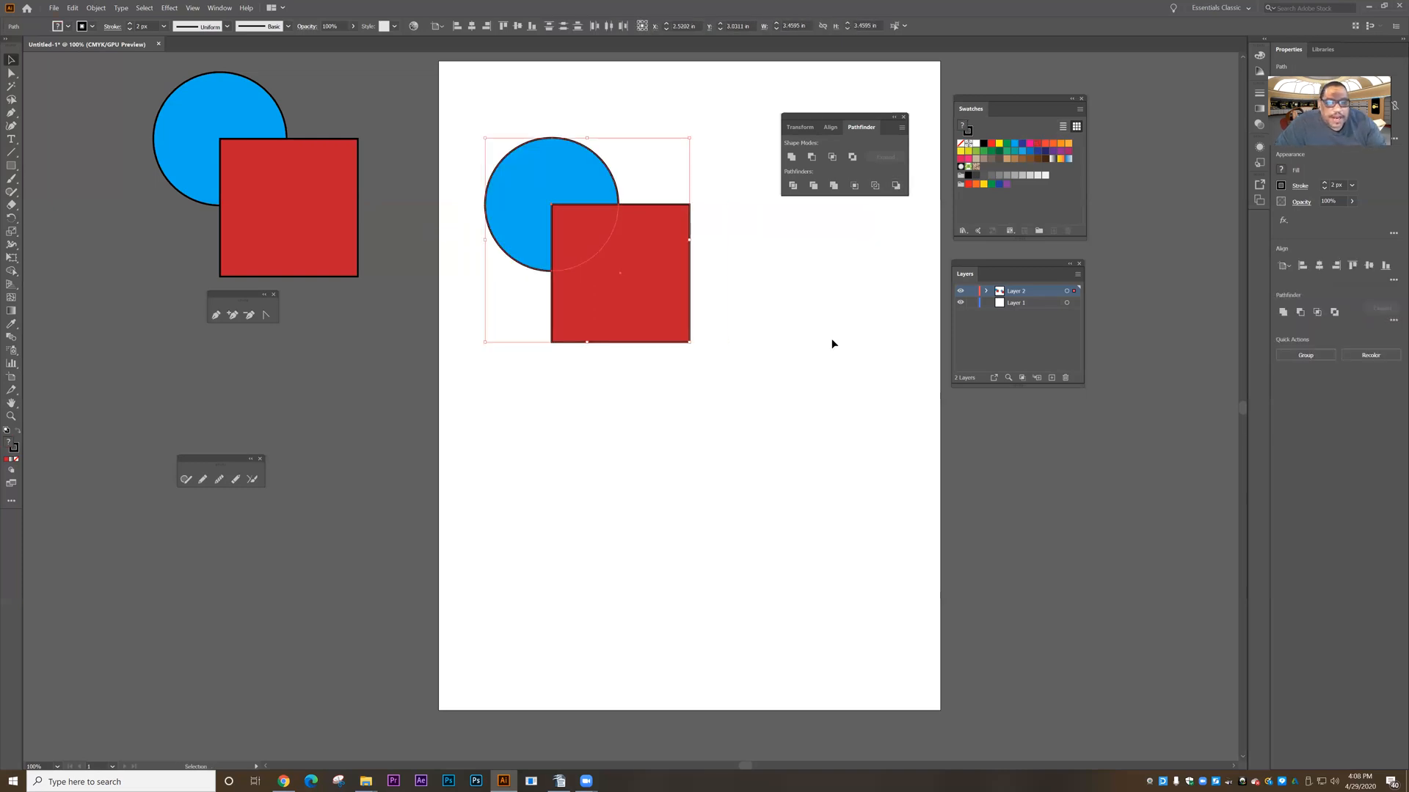
click(833, 343)
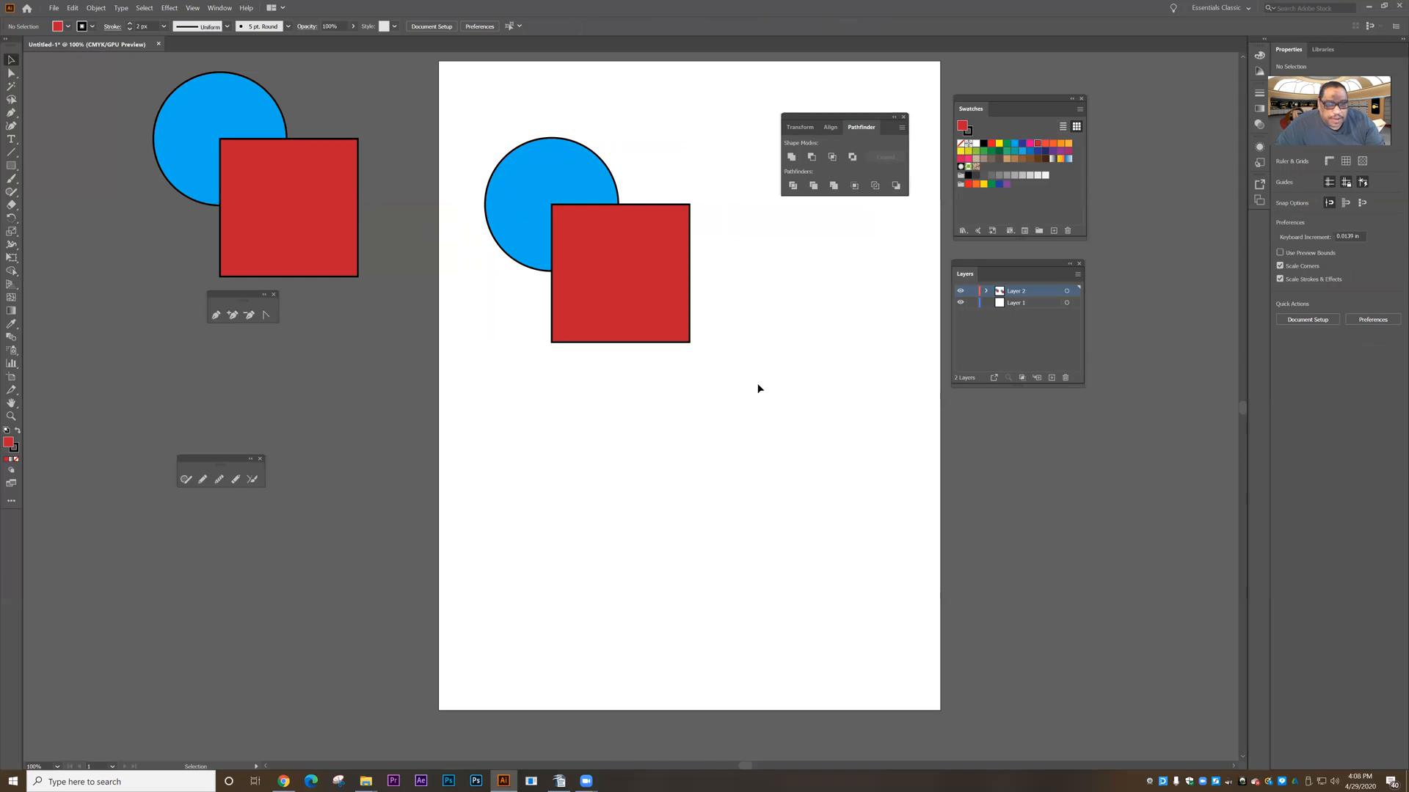